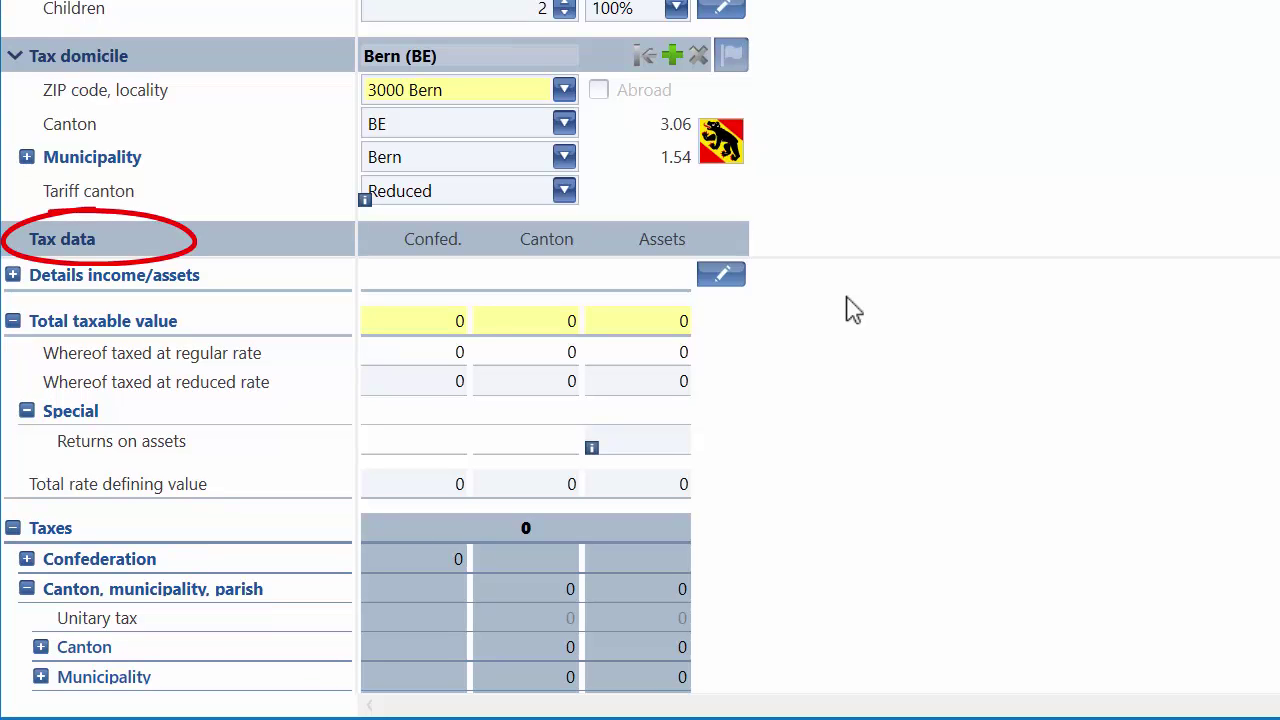
Enter the total taxable values: 120,000 for the confederation, 110,000 for the canton and 650,000 for assets.
click(460, 318)
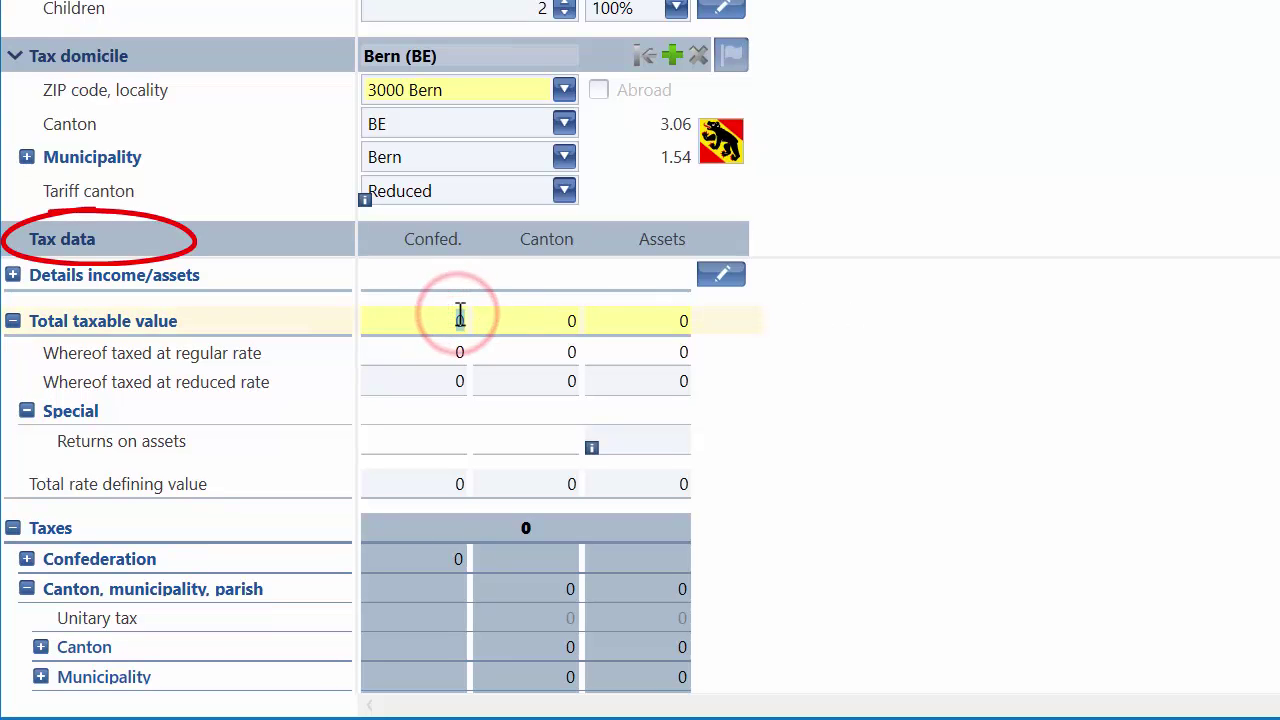
text(1200000)
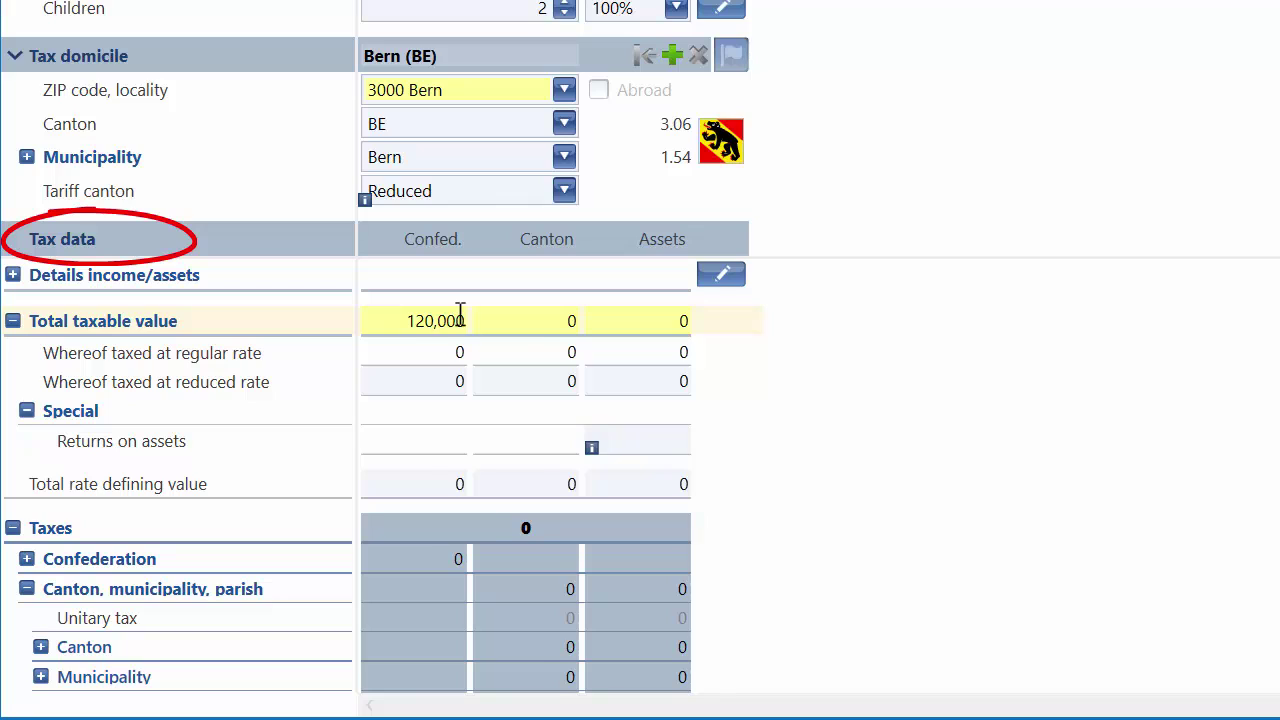
key(Tab)
text(110000)
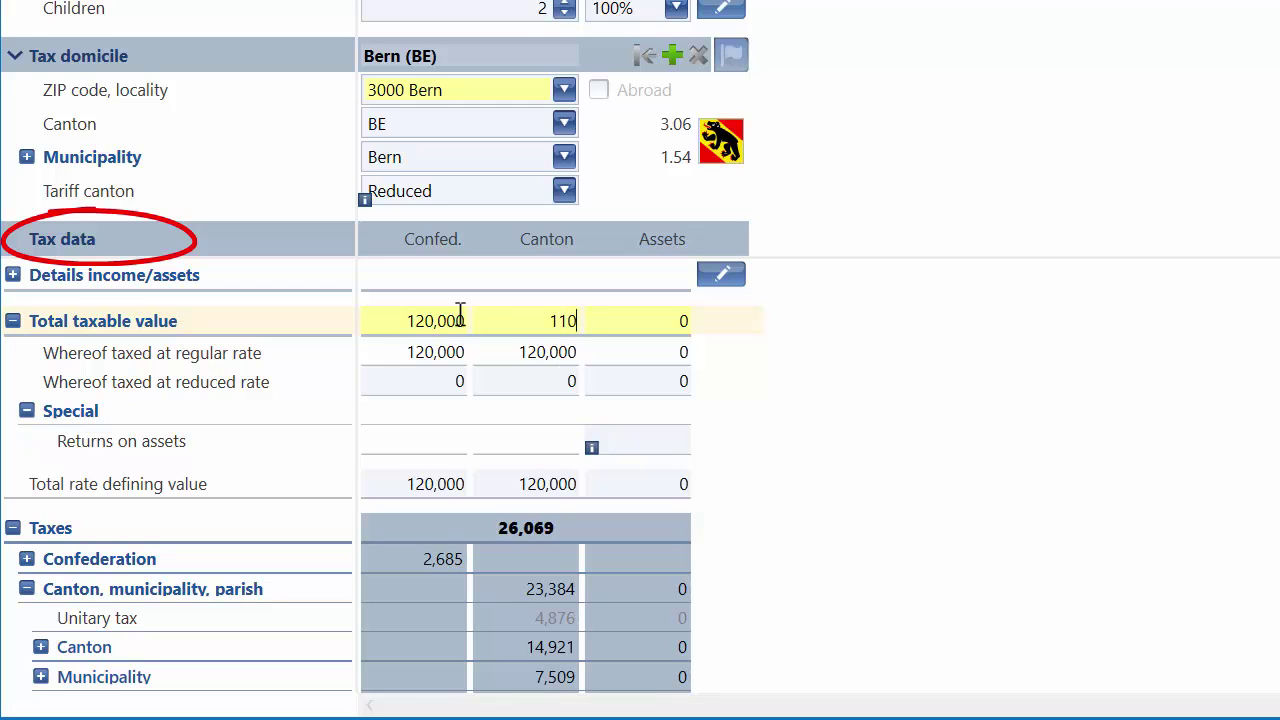
key(Tab)
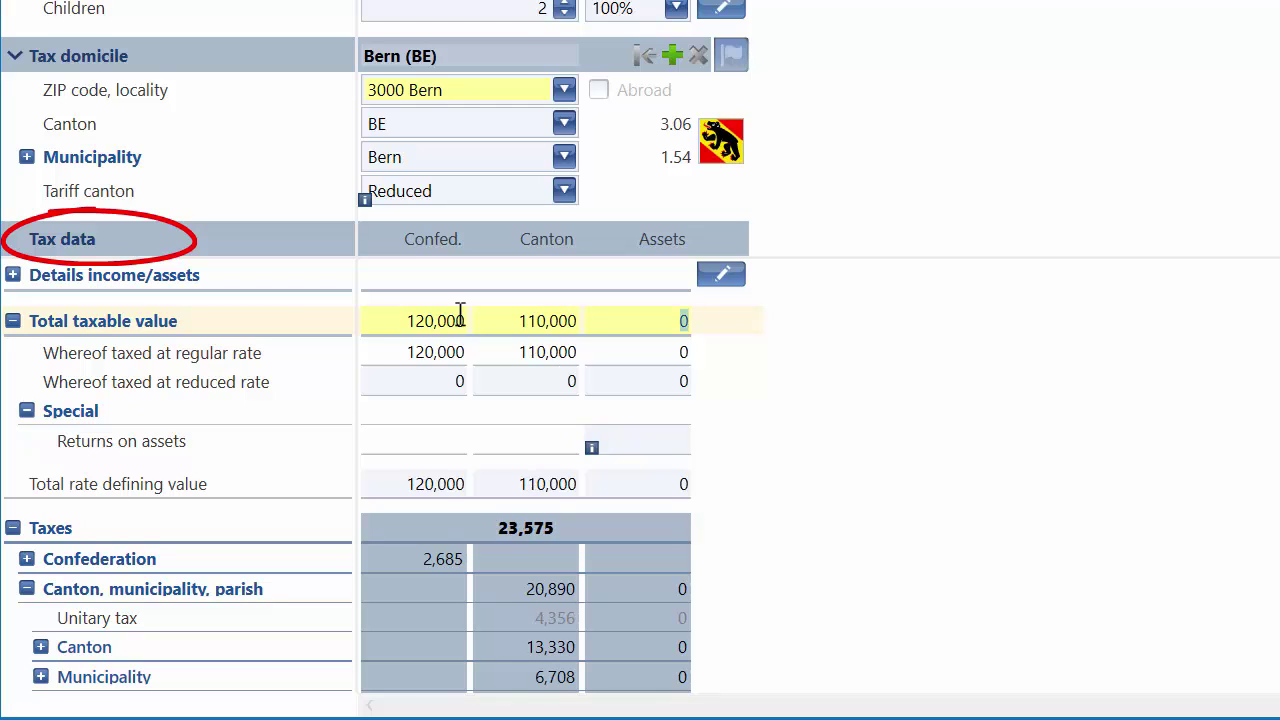
text(6500000)
key(Tab)
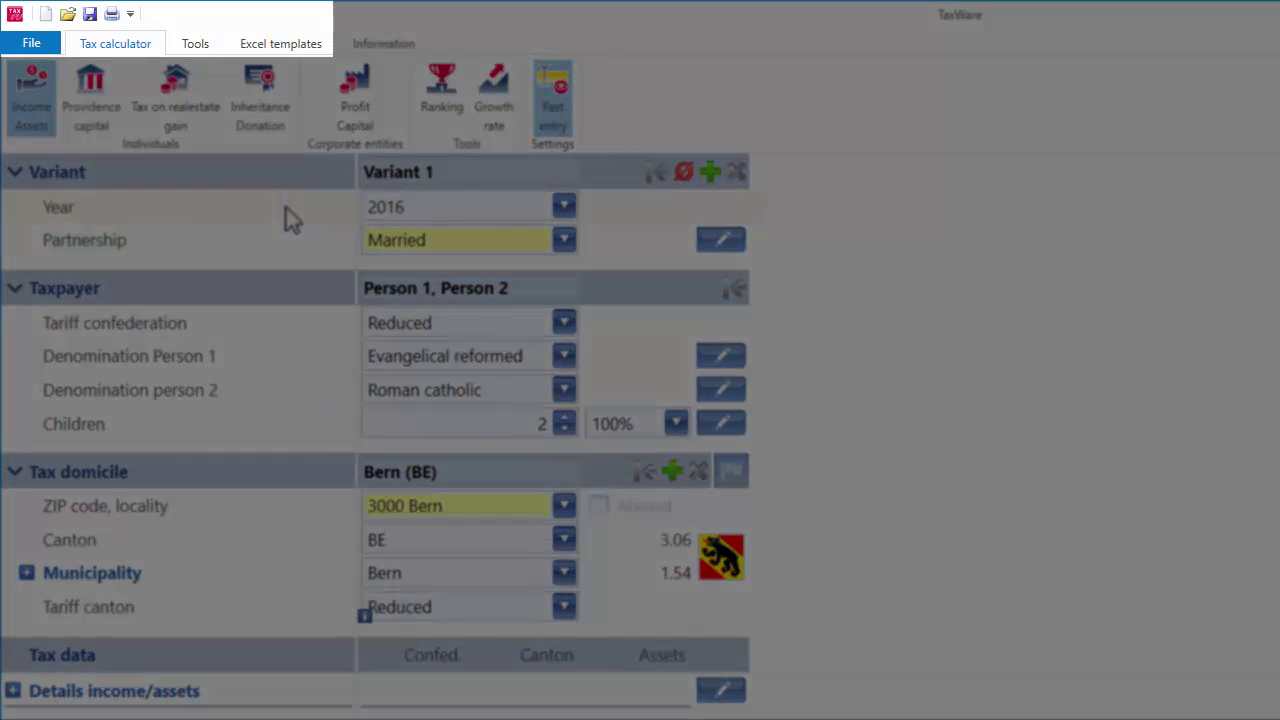
Save the tax calculation as Example 1 in the second client's folder within Clients.
click(89, 14)
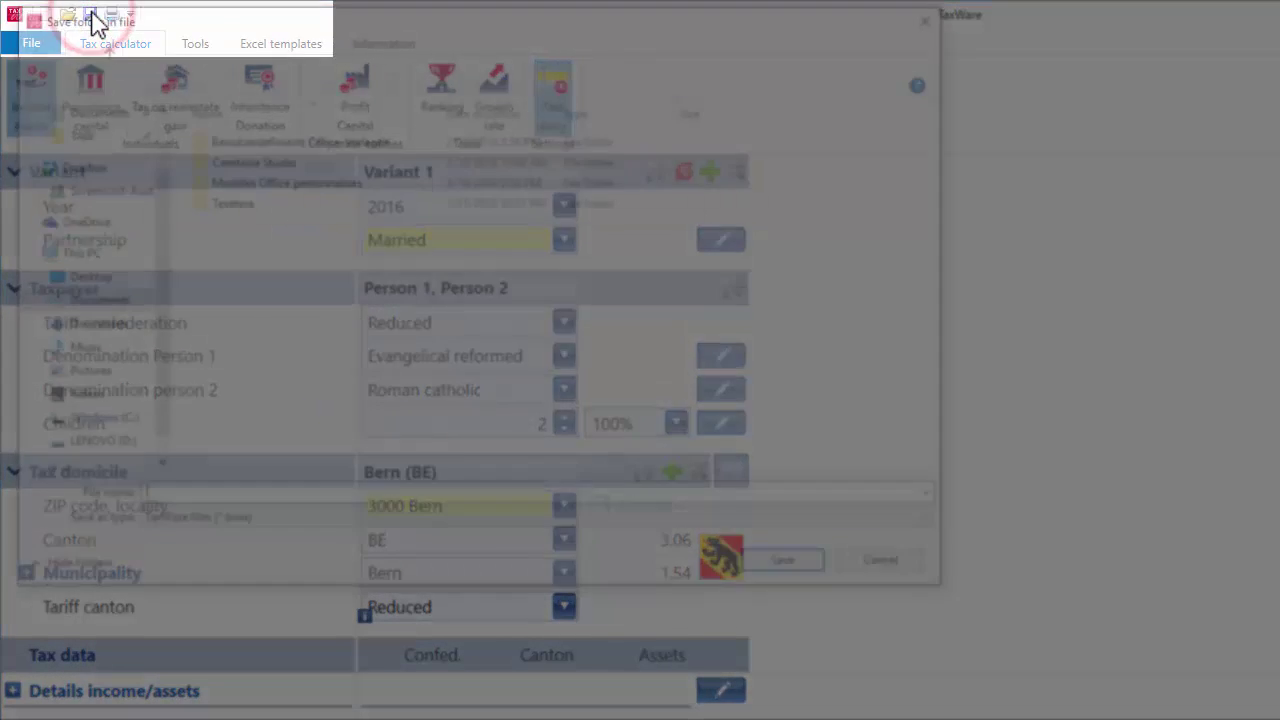
click(209, 492)
text(E)
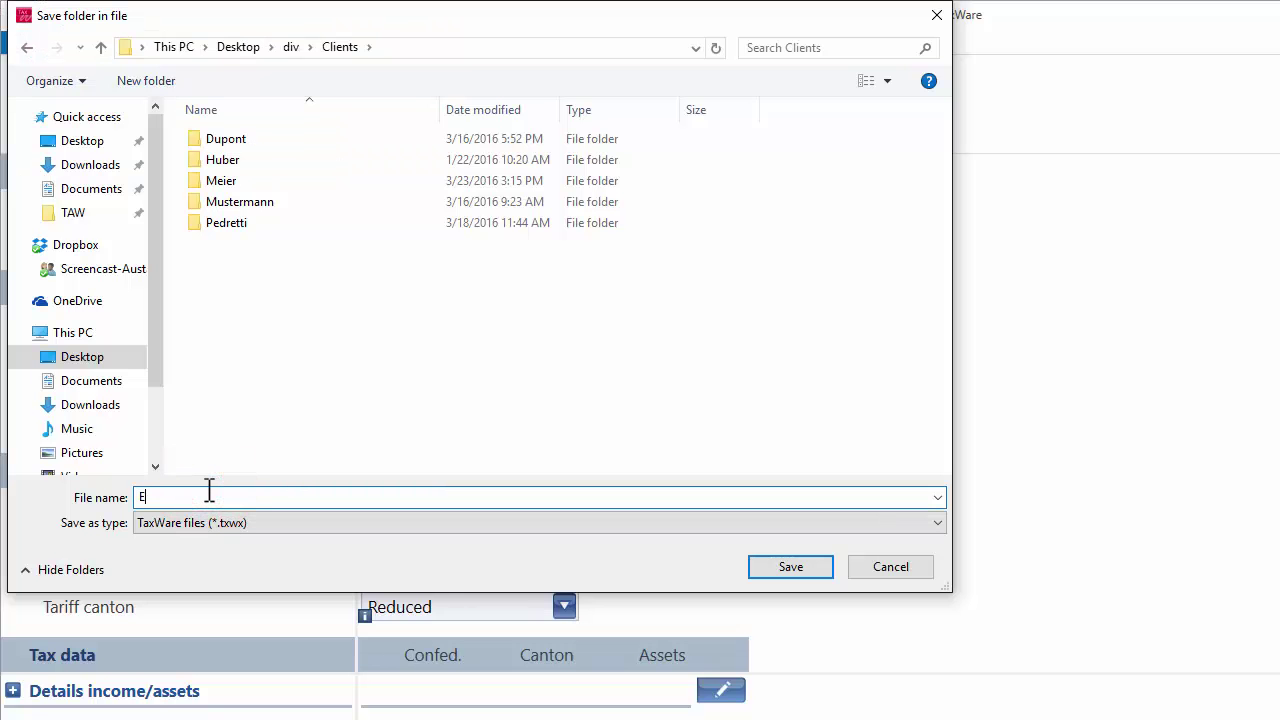
text(xample 1)
double_click(240, 162)
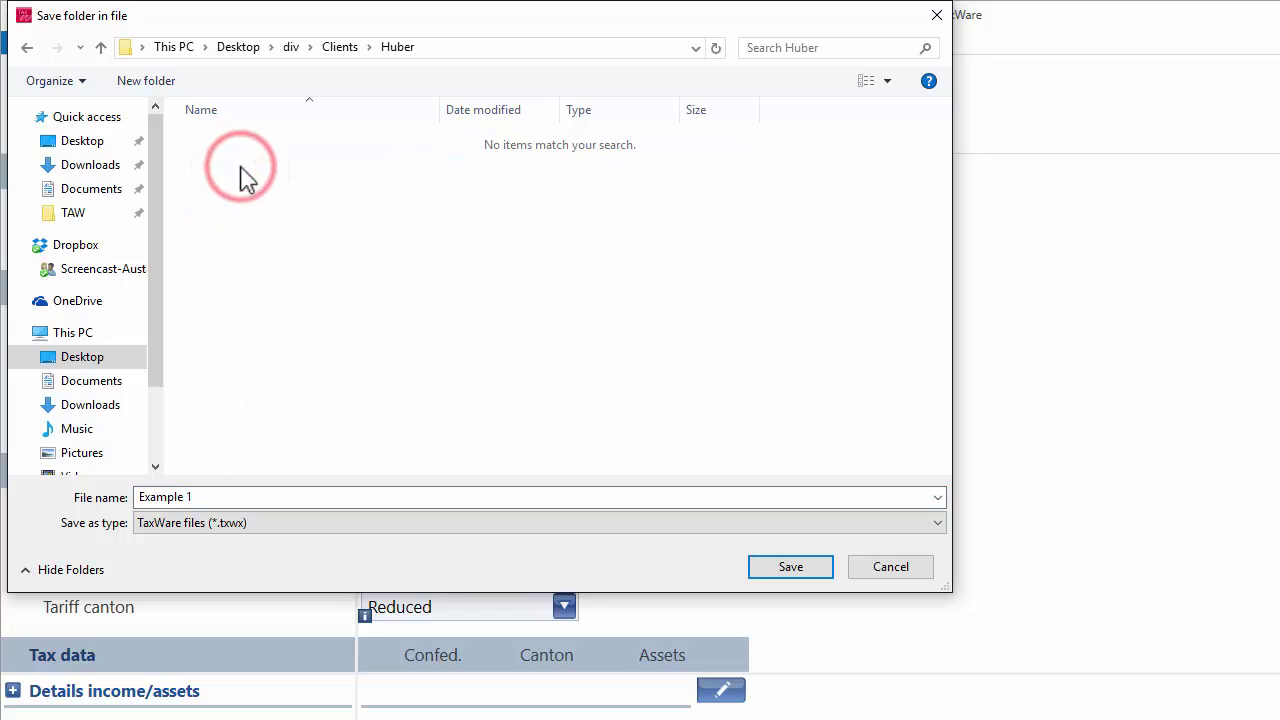
click(806, 568)
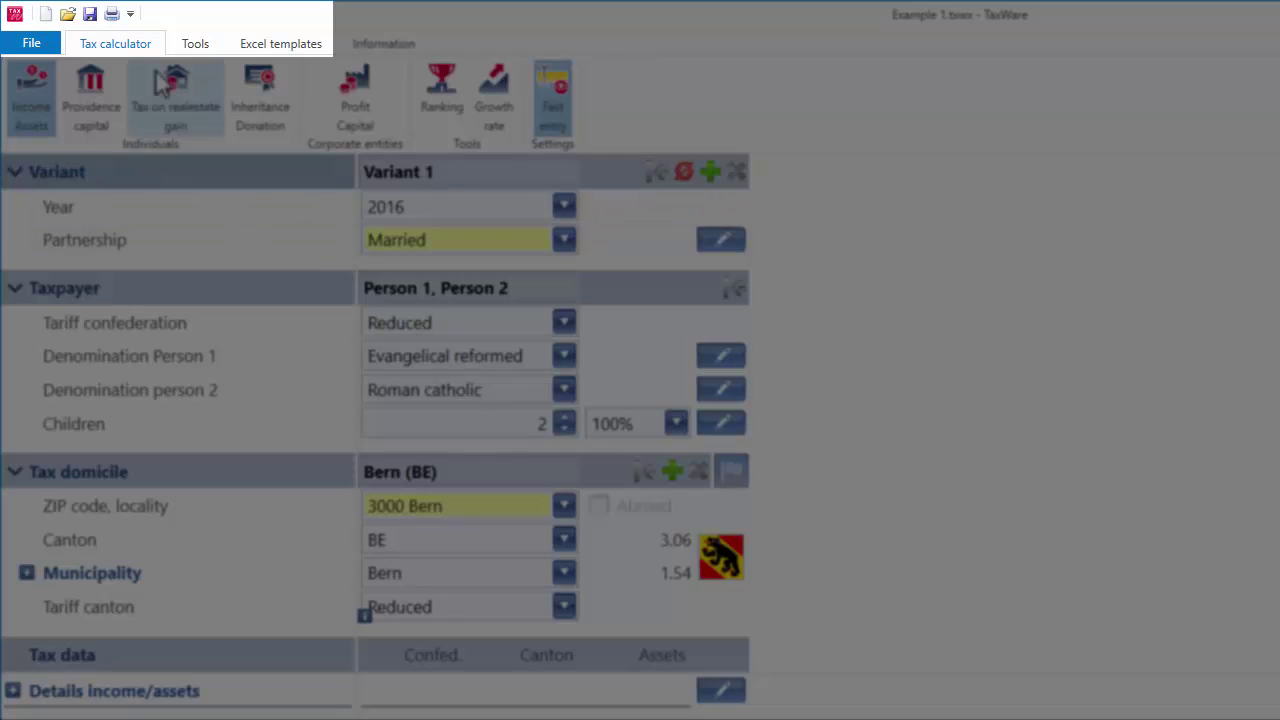
Create a PDF of the Income/assets: Report for single domicile and review the report.
click(112, 14)
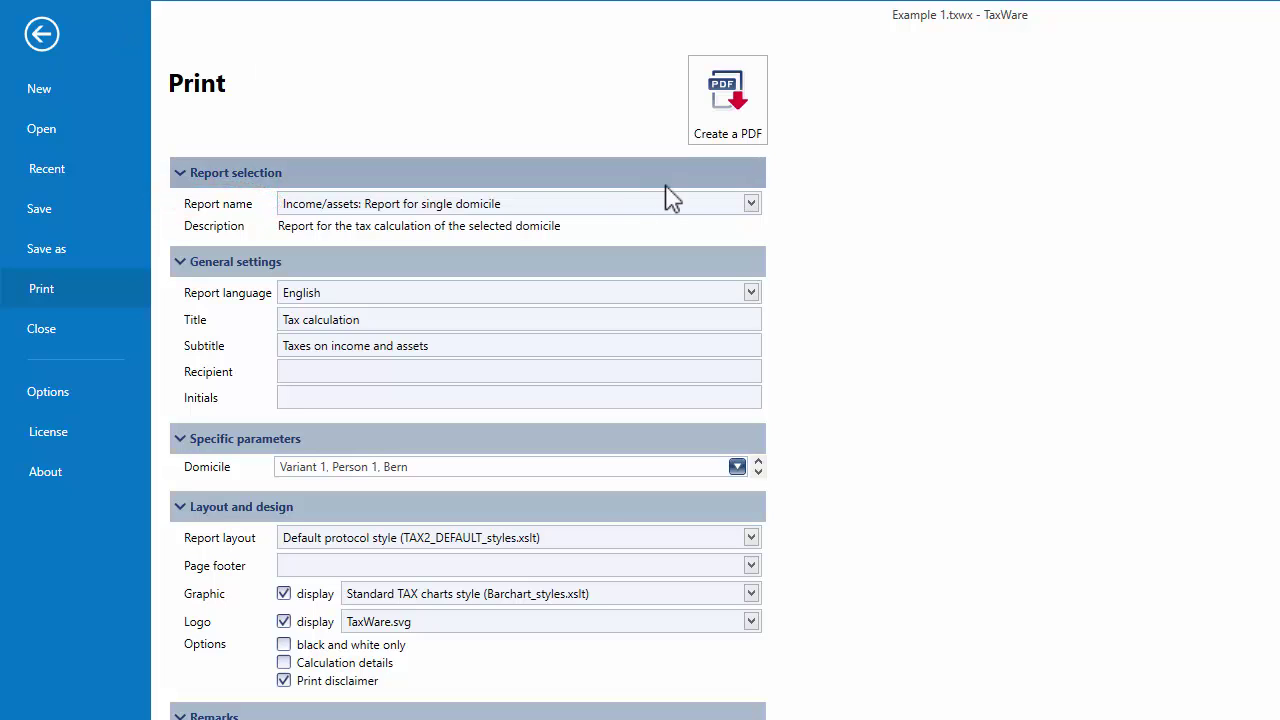
click(751, 204)
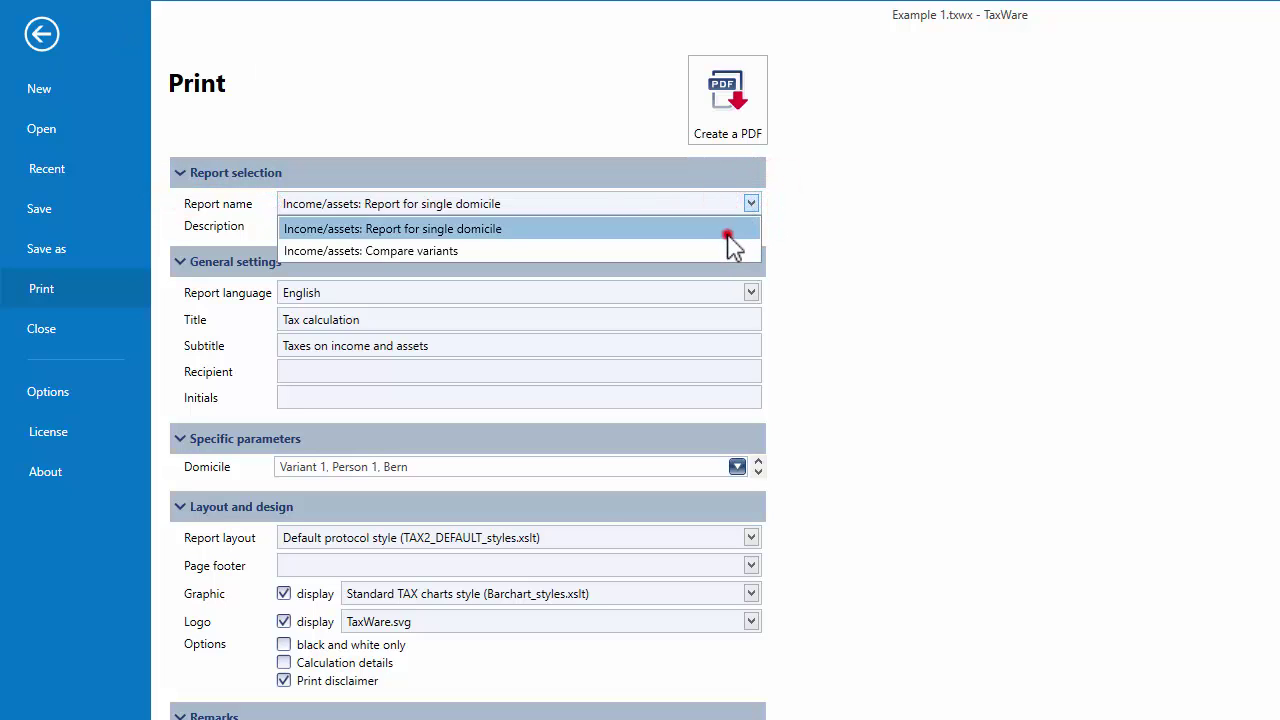
click(732, 238)
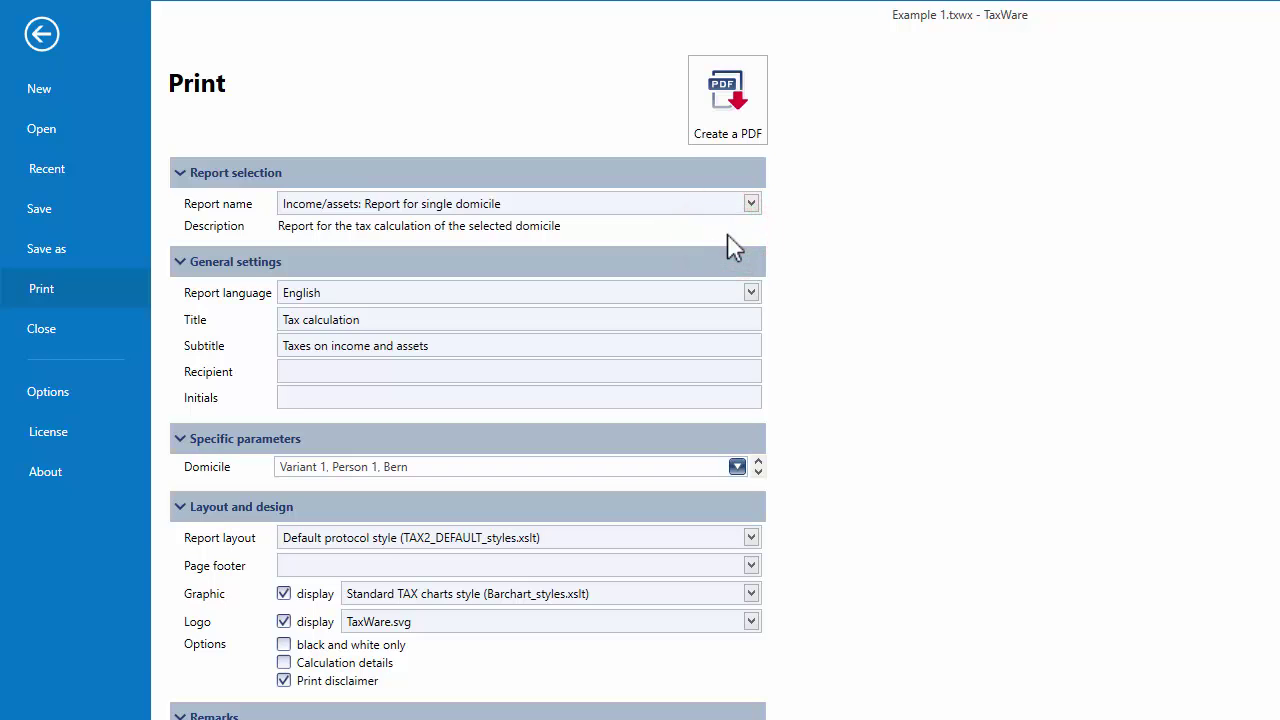
click(733, 130)
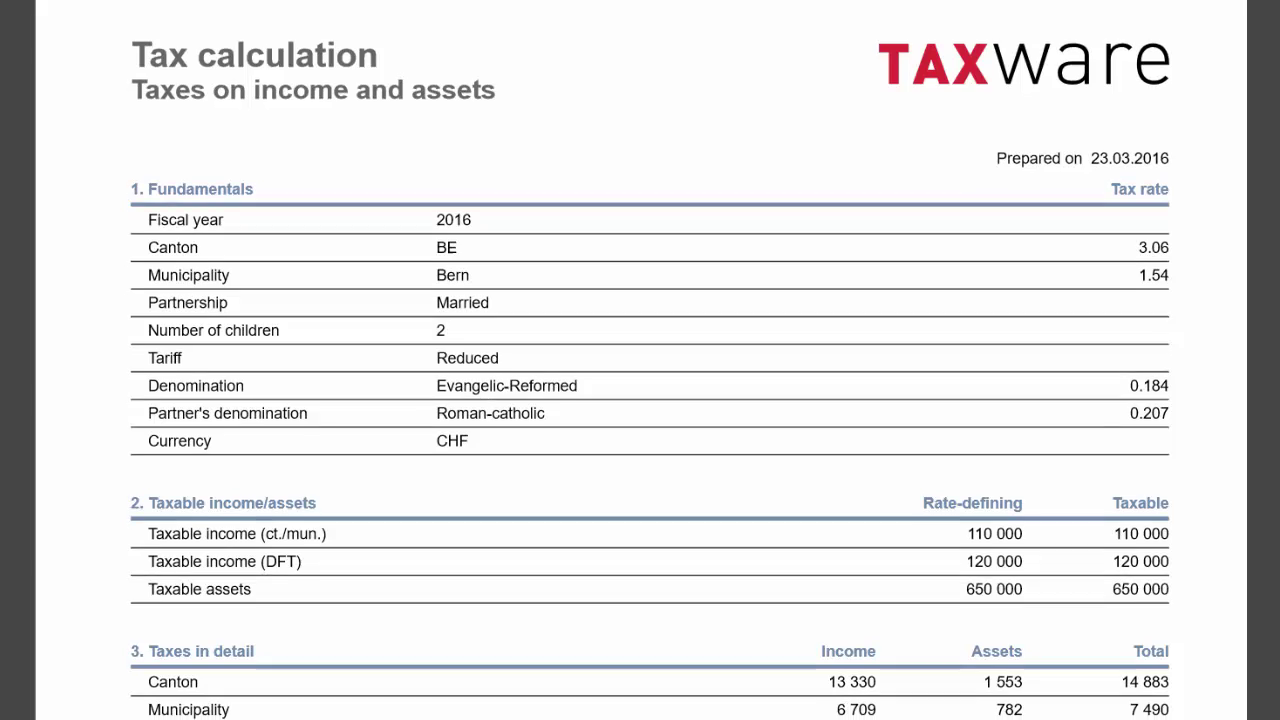
scroll(650, 360, down, 5)
scroll(650, 360, down, 11)
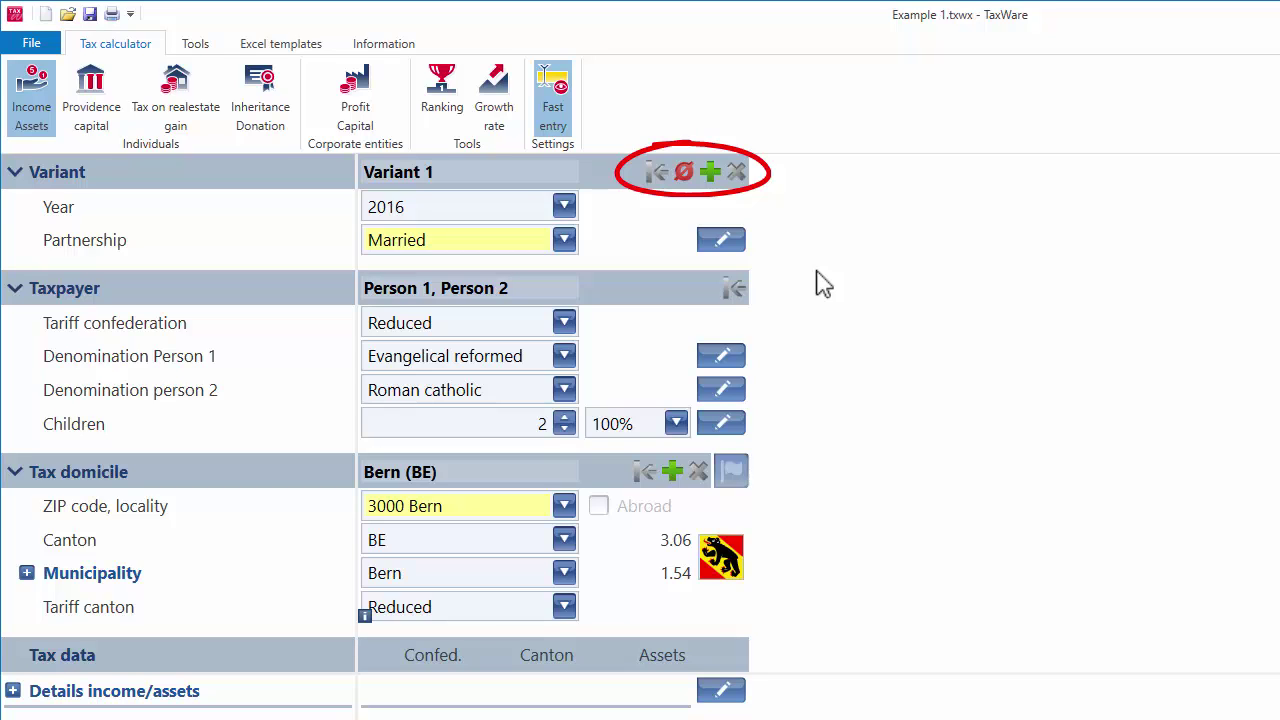
Add a second variant named Relocation, and collapse and re-expand its column.
click(710, 170)
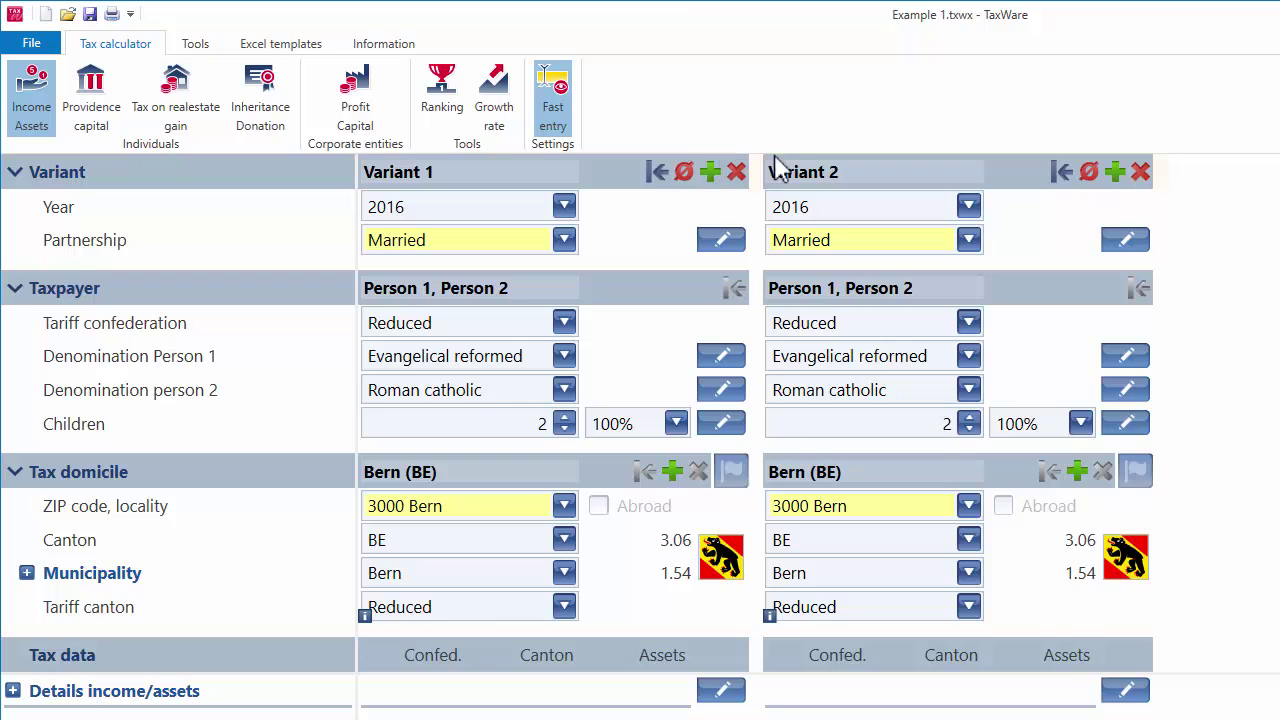
click(803, 171)
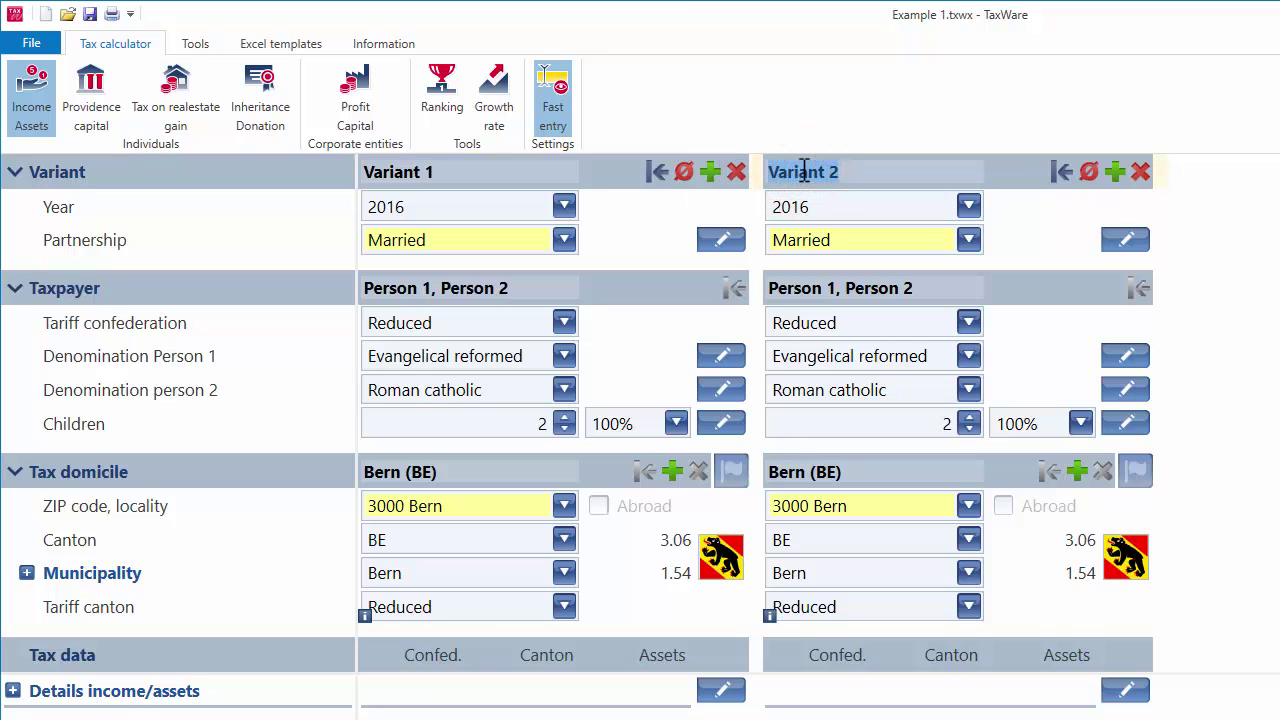
text(Relocation)
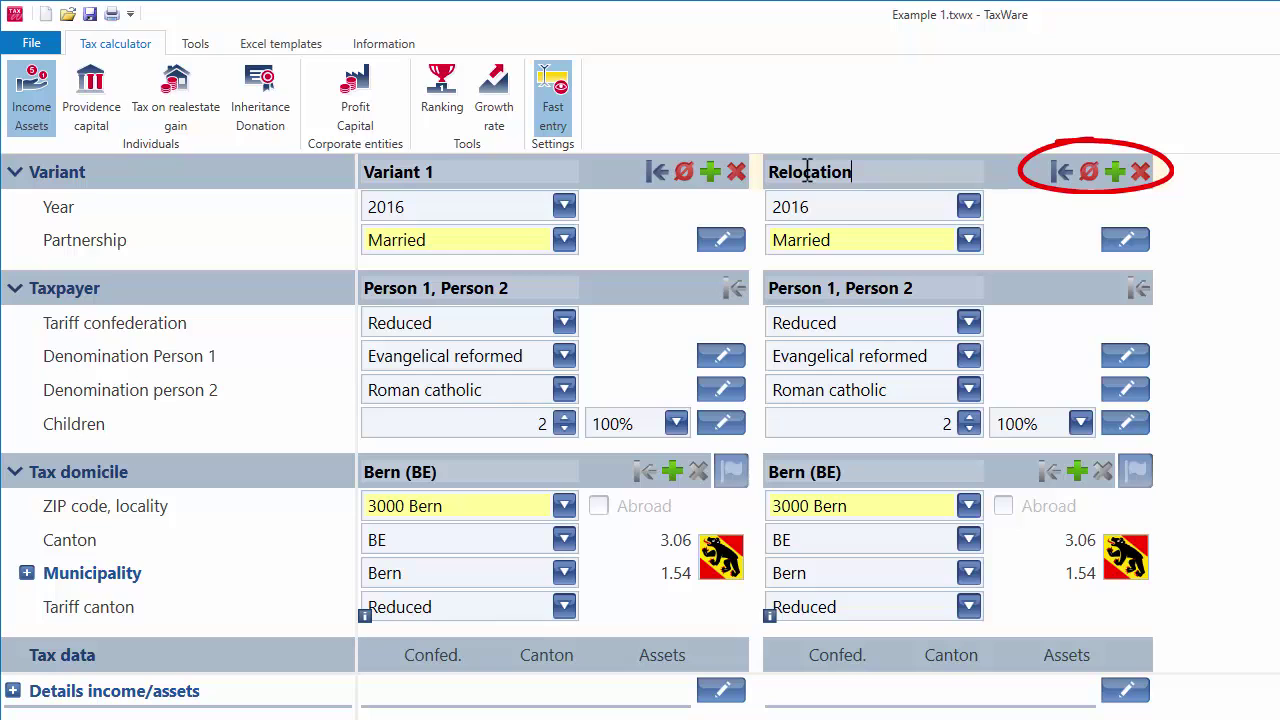
click(1058, 172)
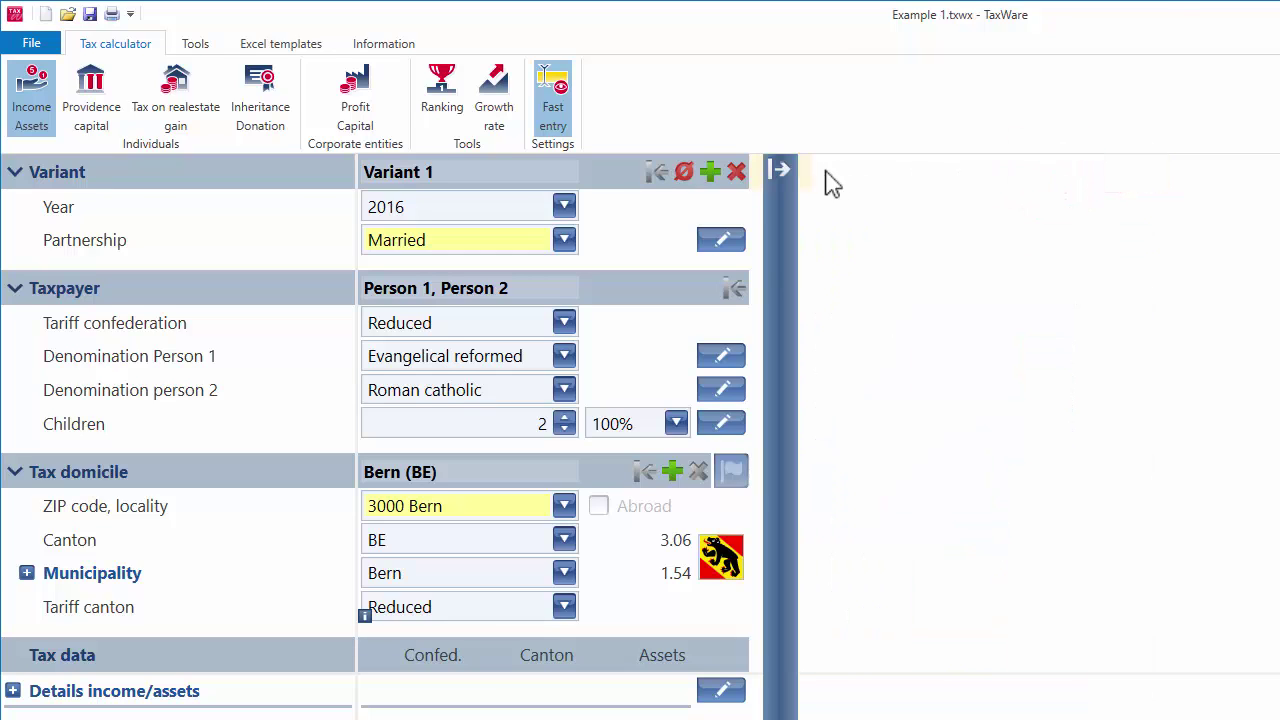
click(779, 170)
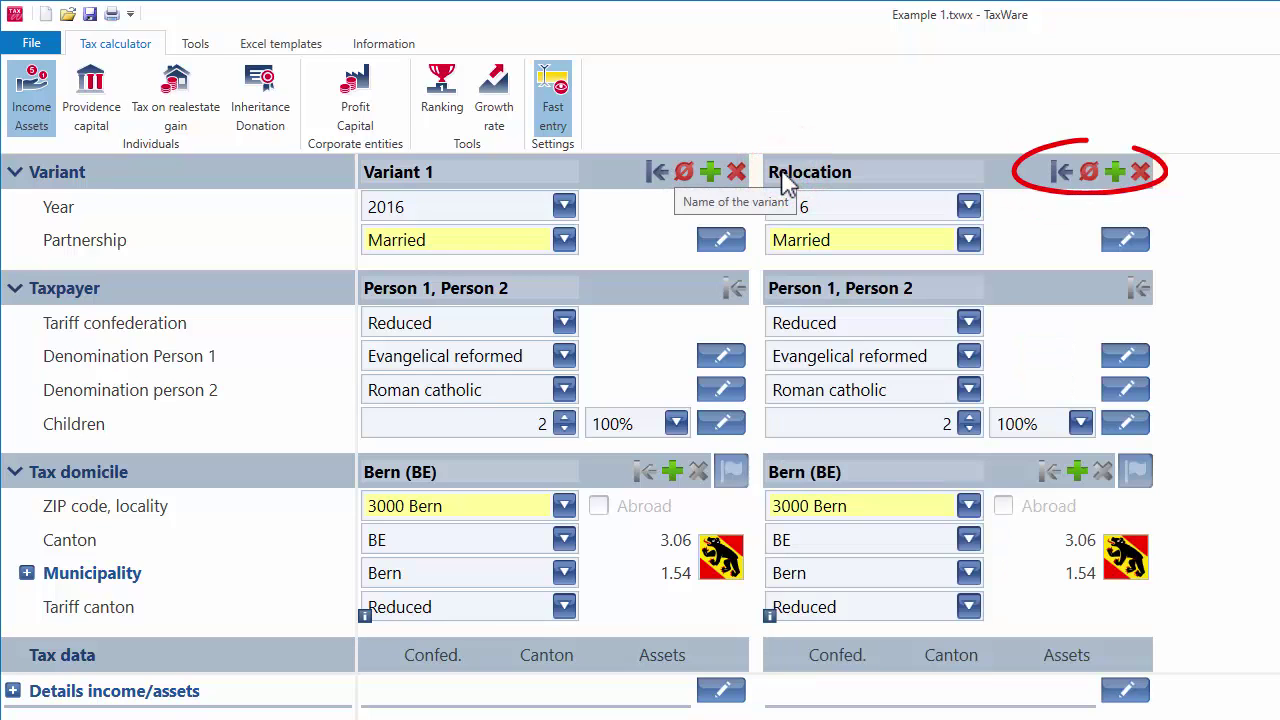
Reset the entries of the Relocation variant and delete that variant.
click(1089, 172)
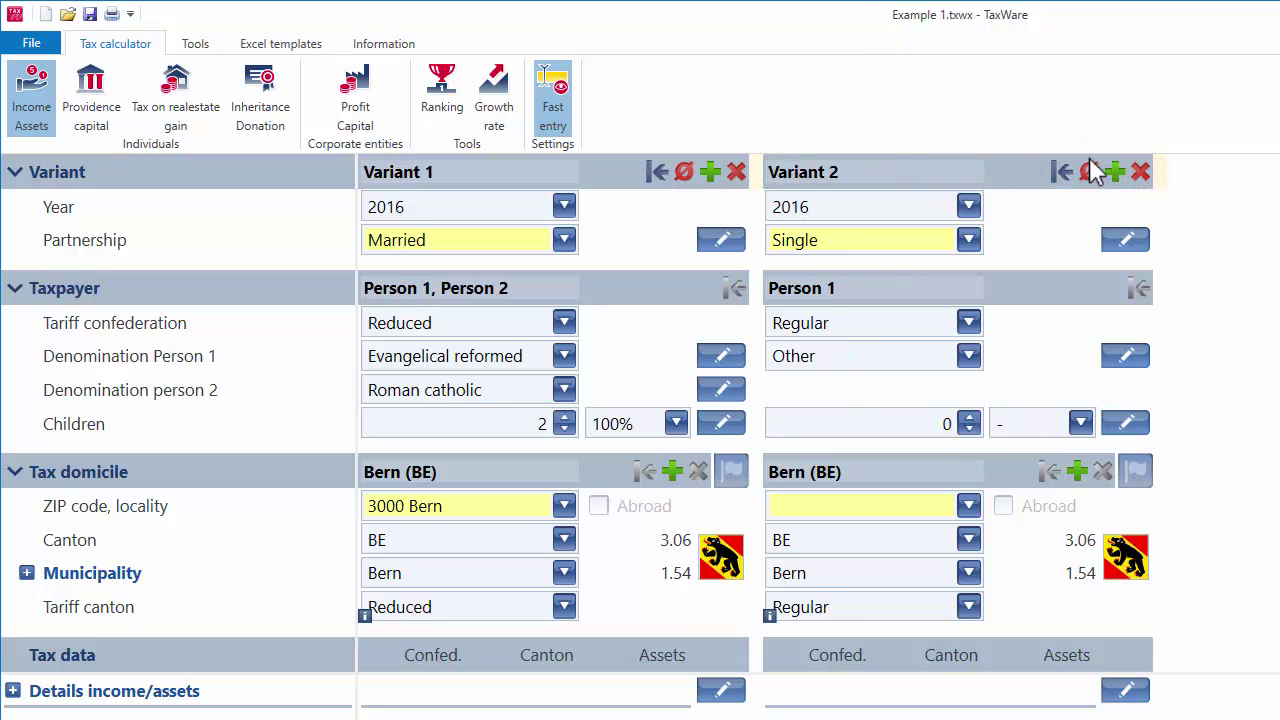
click(1141, 171)
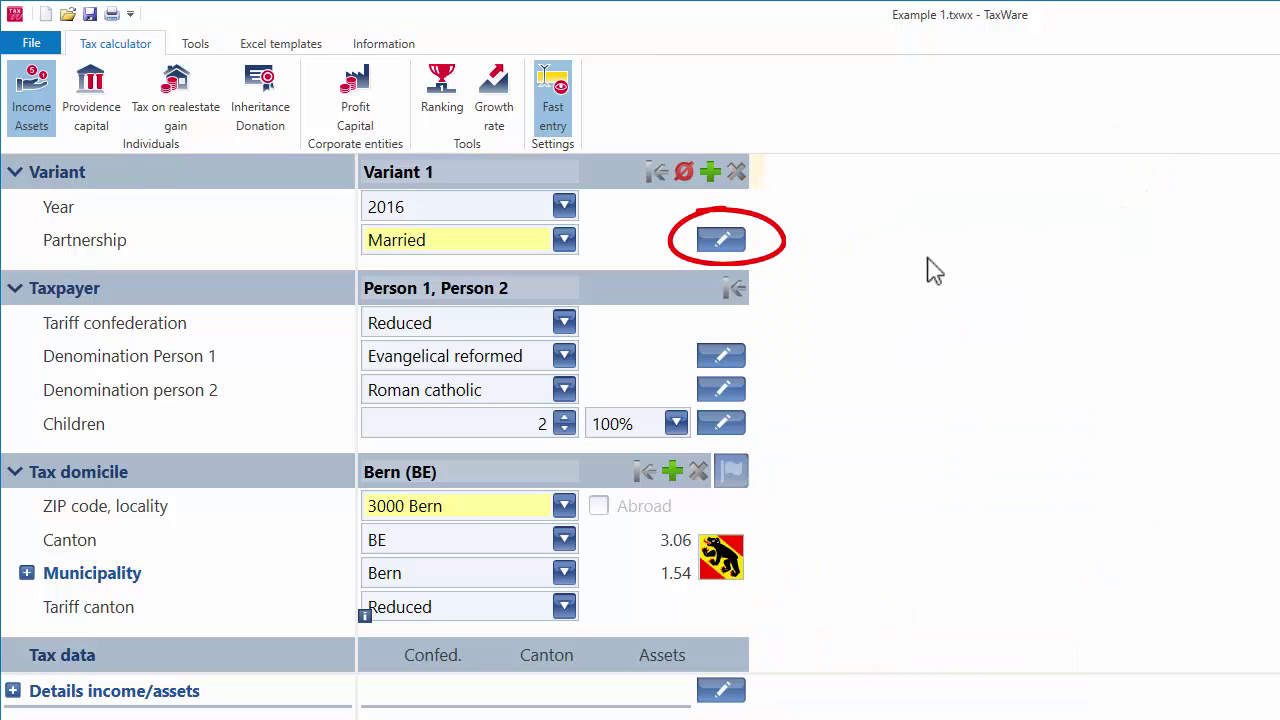
Record the personal data for Variant 1, covering both married partners and their two children.
click(721, 241)
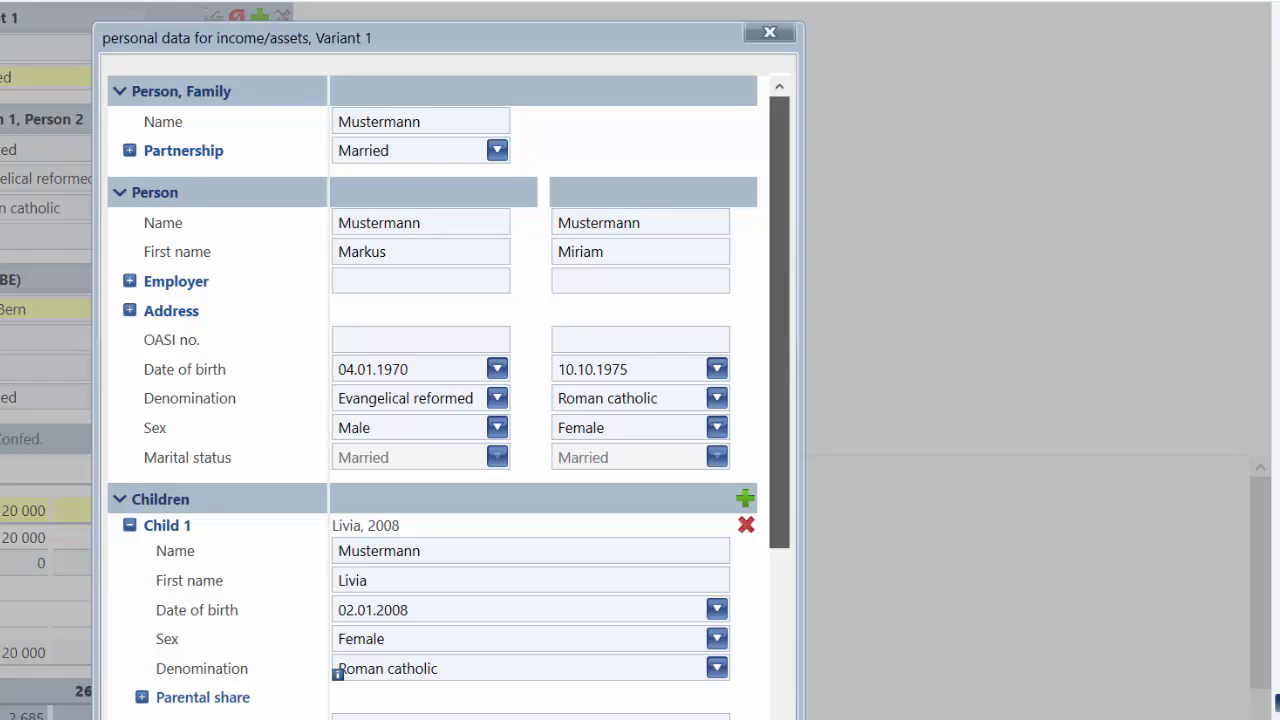
scroll(440, 400, down, 5)
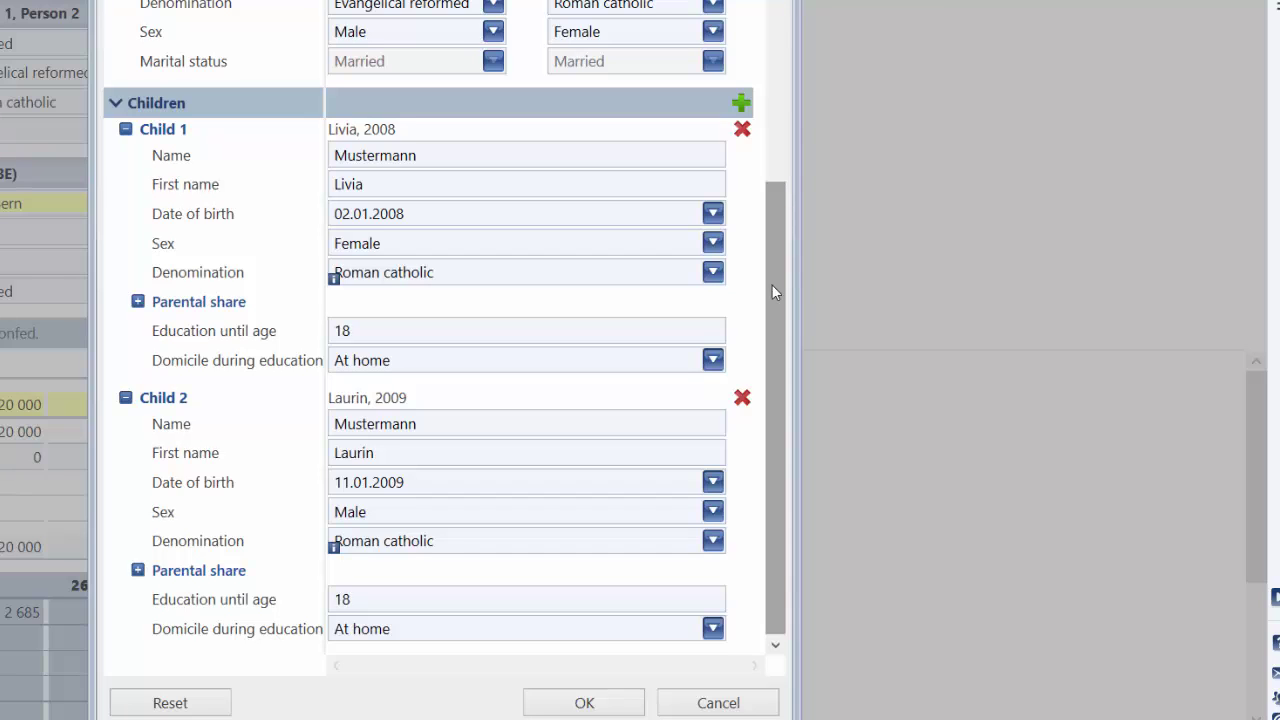
click(595, 700)
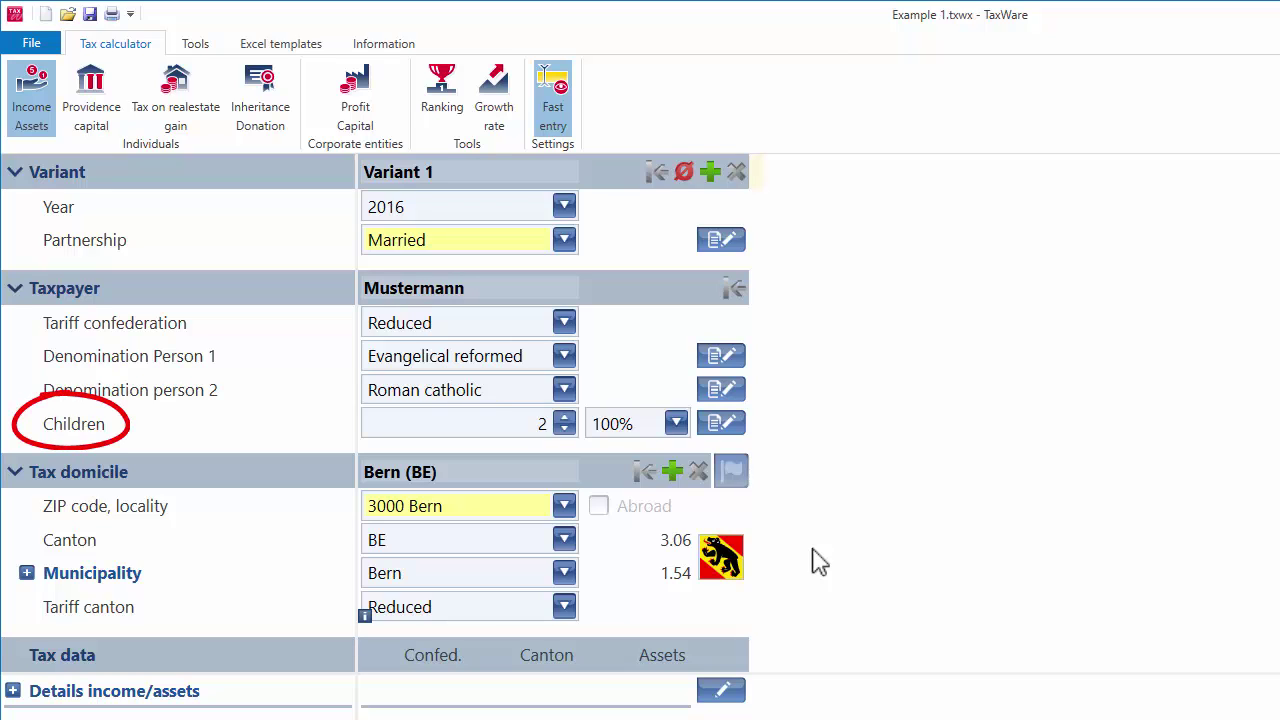
Set the number of children to 3, and reset the field to the value from the personal data.
click(563, 418)
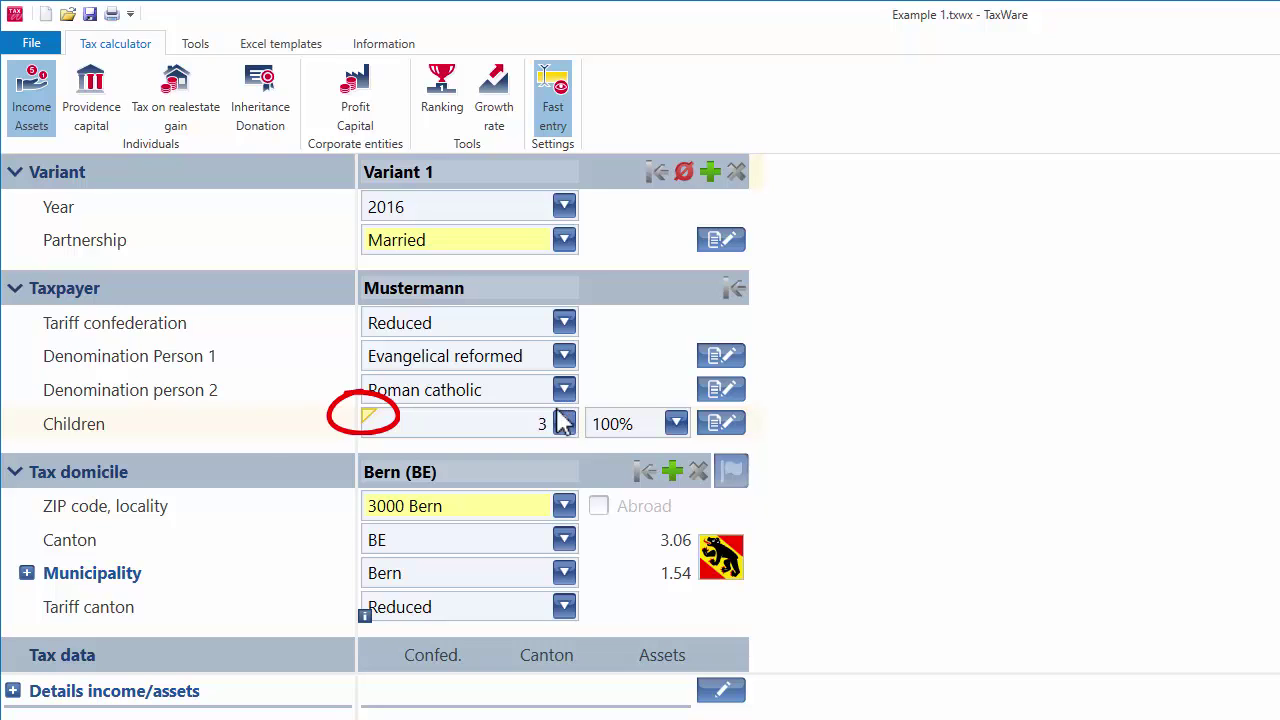
double_click(535, 424)
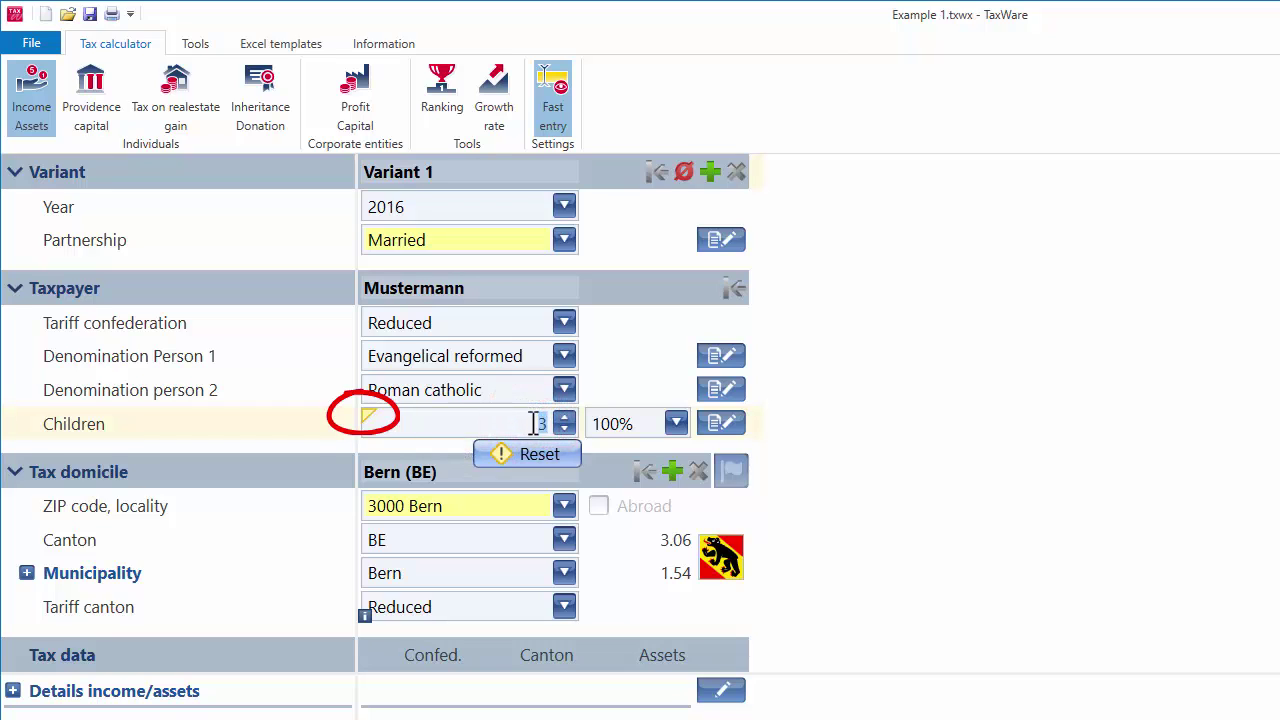
click(532, 453)
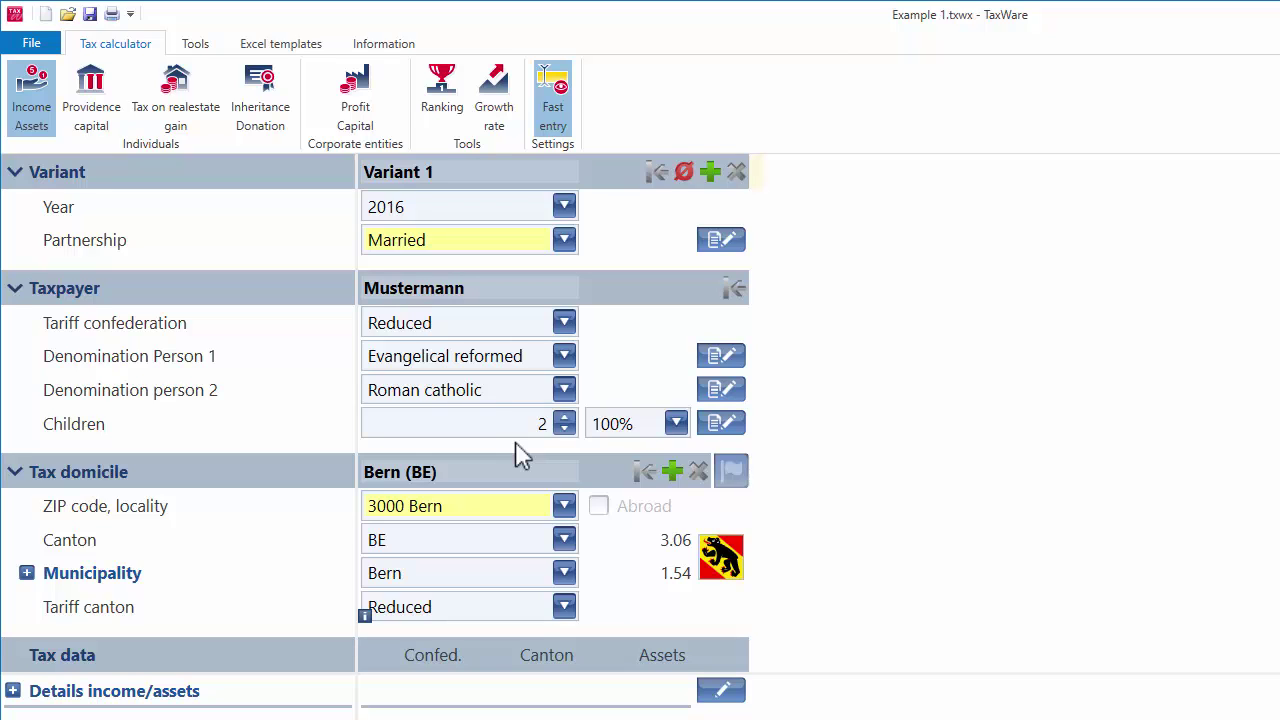
Look up the canton of Bern in the TaxWare portal and open its Steuerfüsse section.
click(718, 562)
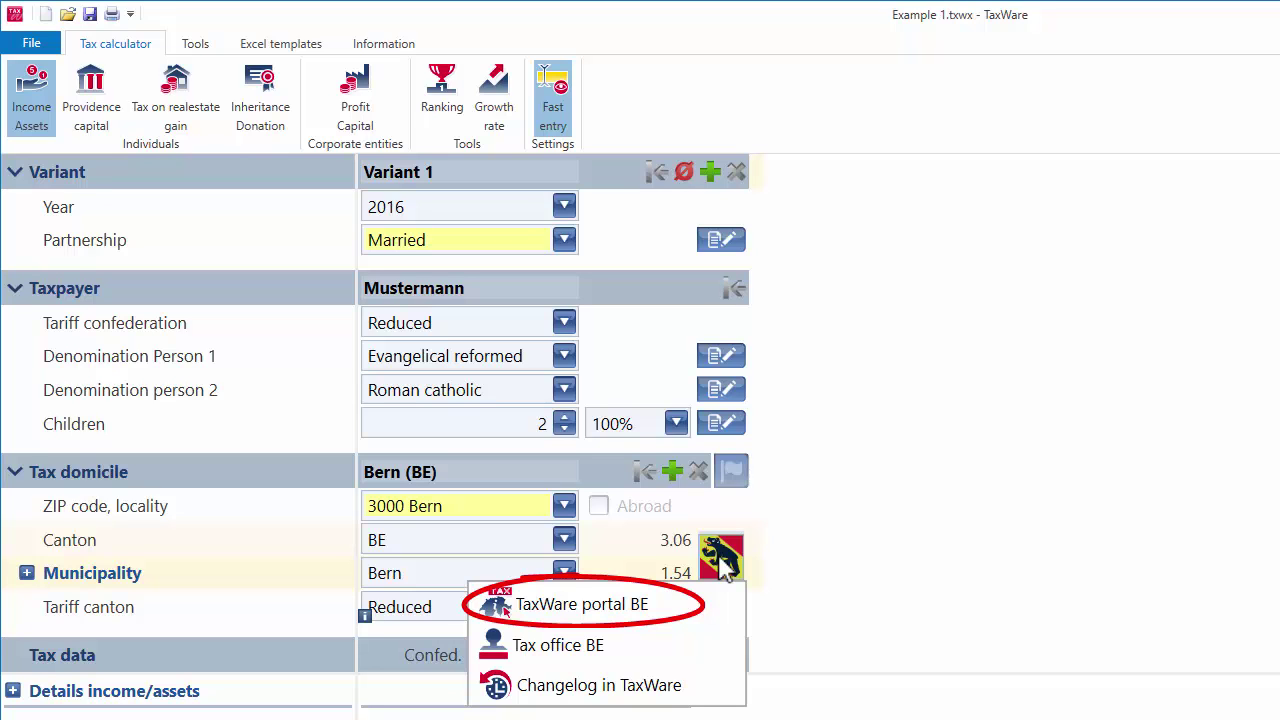
click(640, 604)
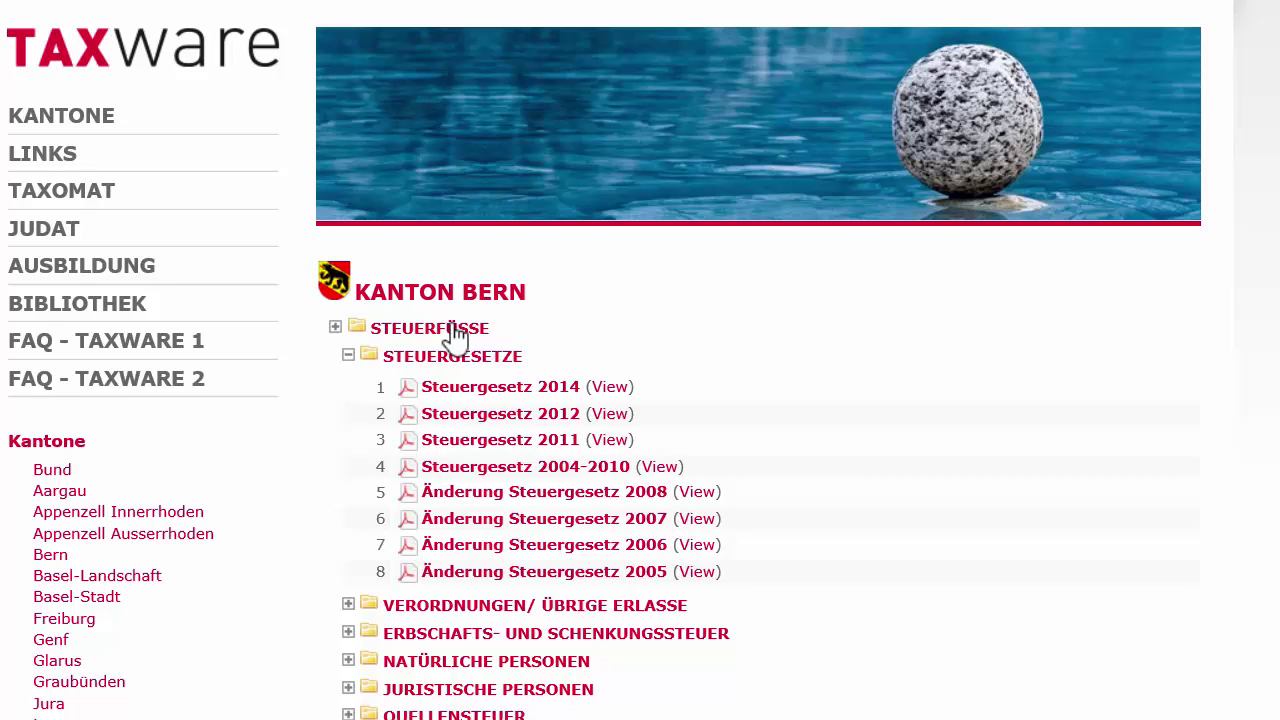
click(452, 328)
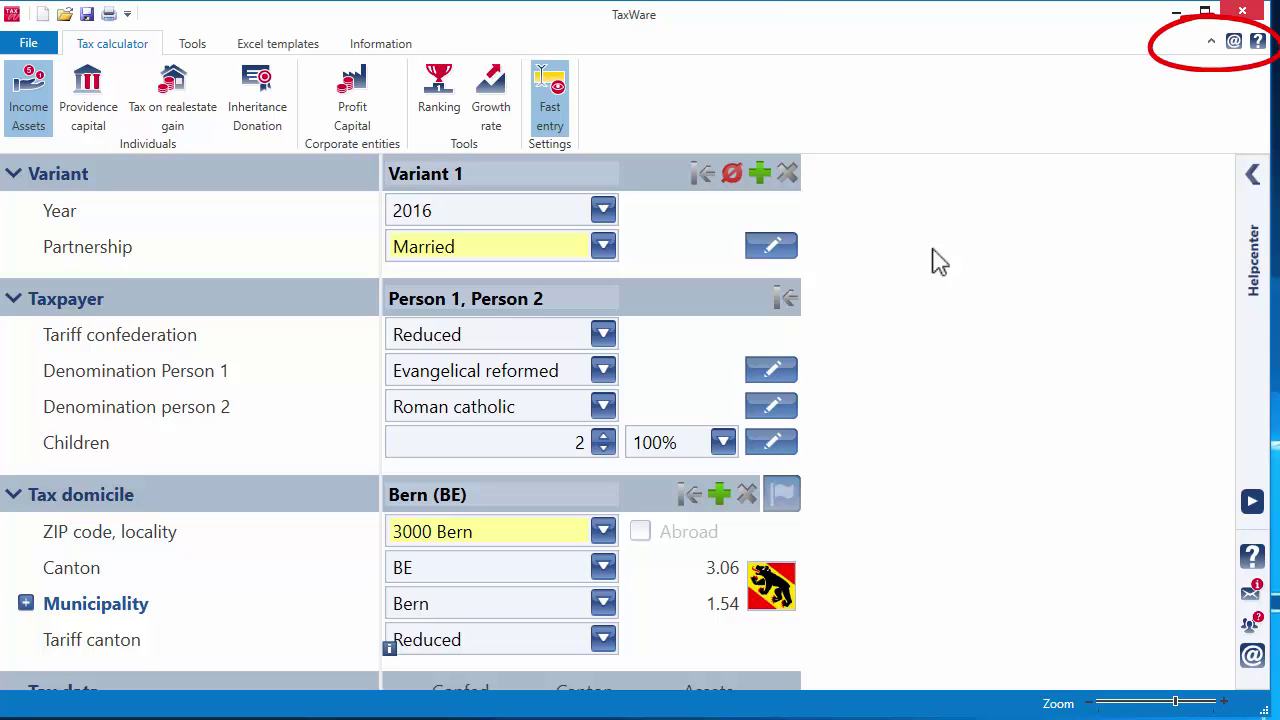
Minimize the ribbon to gain working space and restore it.
click(1210, 43)
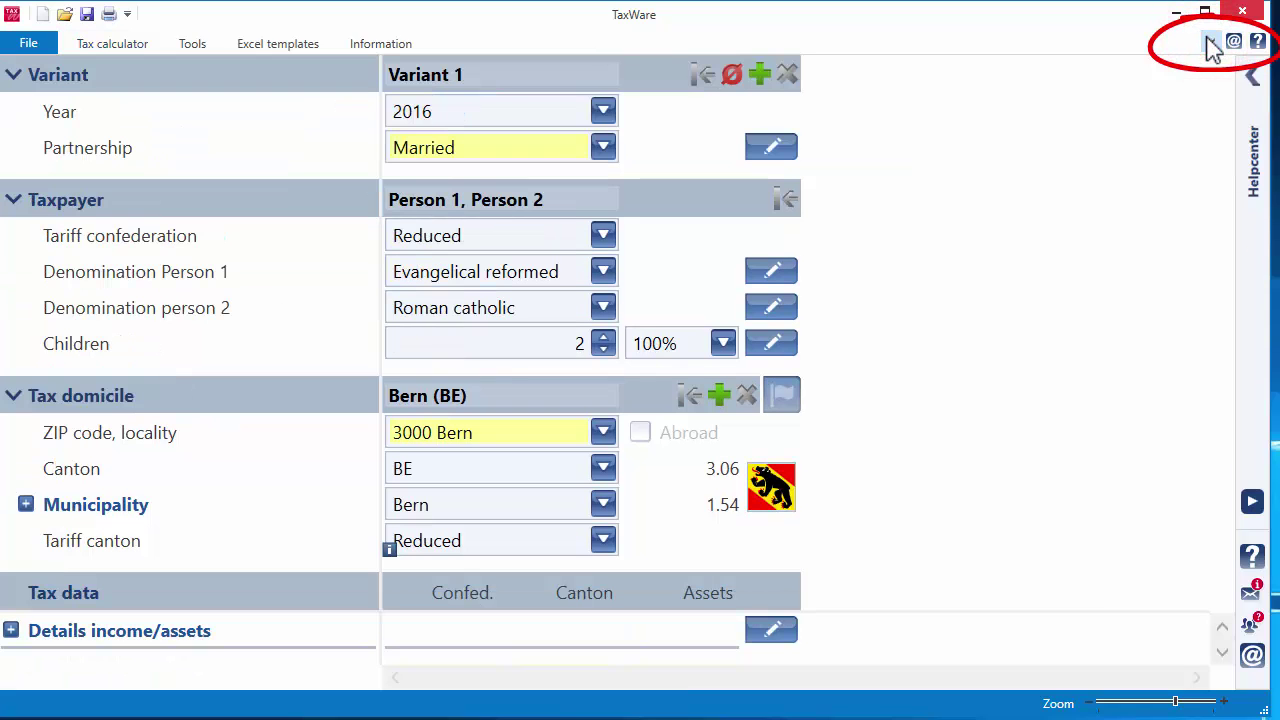
click(1210, 43)
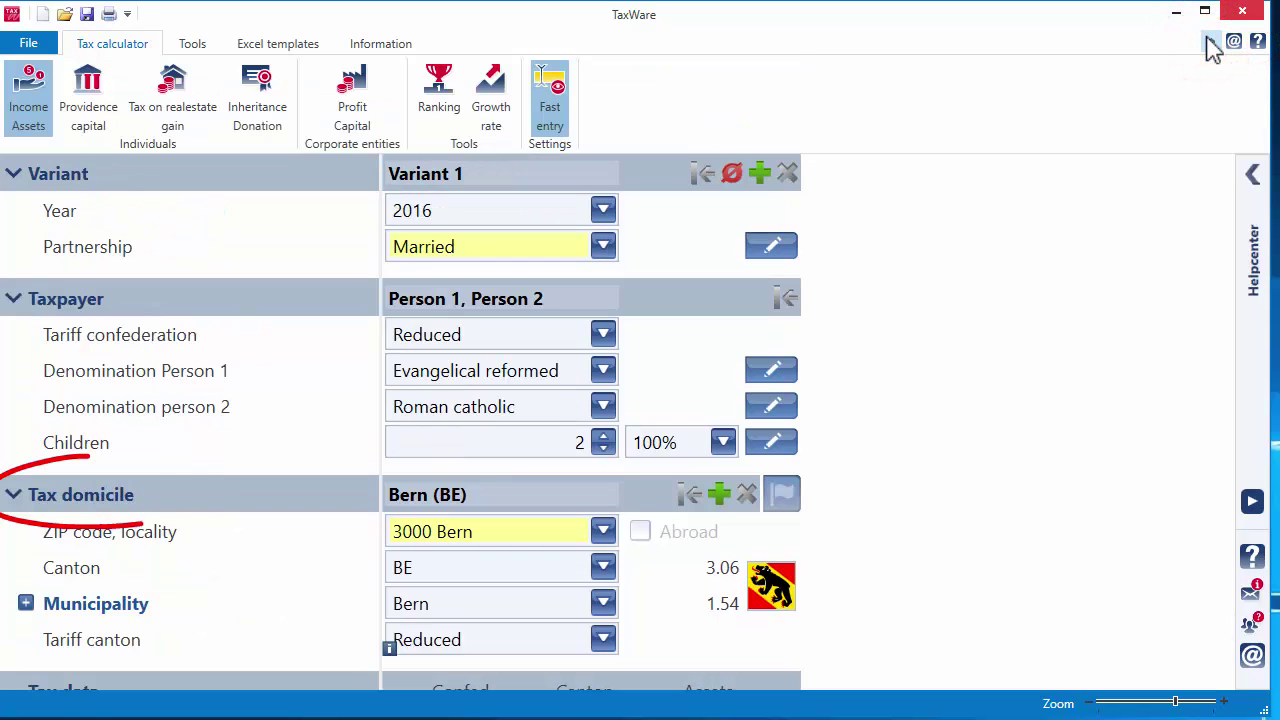
Collapse and re-expand the Tax domicile section, and show and hide the parish rows under Municipality.
click(15, 496)
click(15, 496)
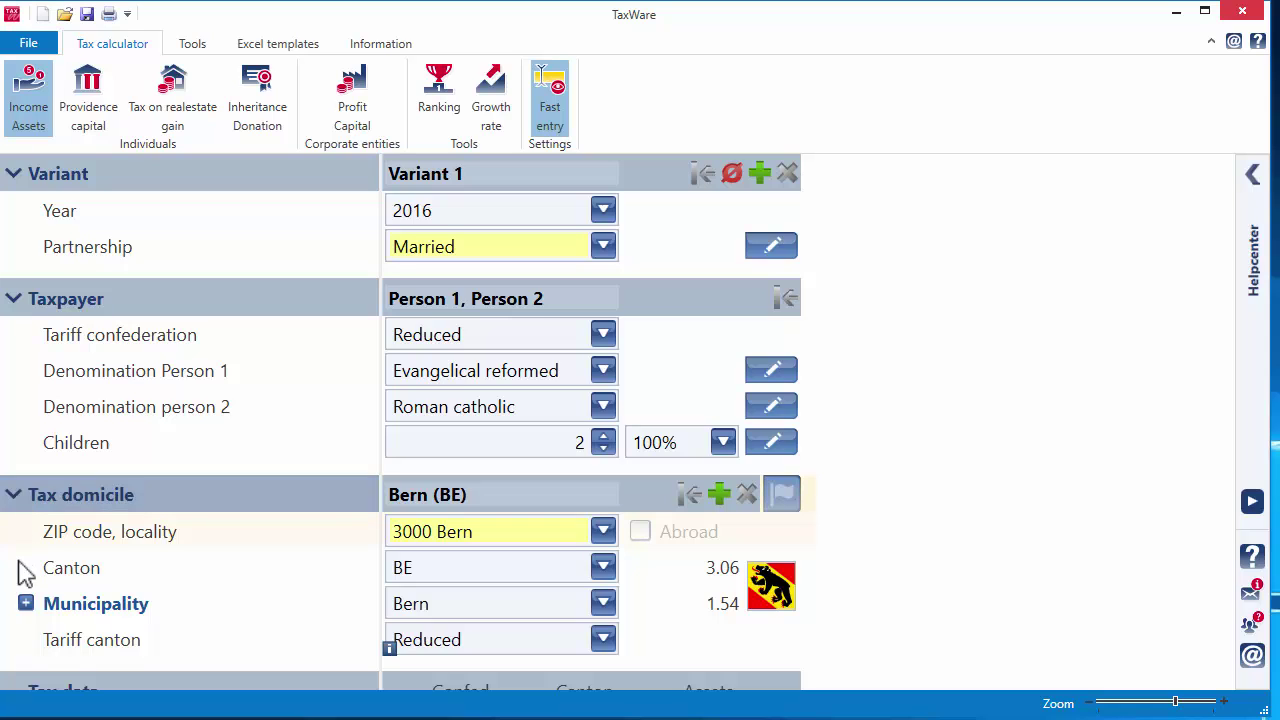
click(26, 603)
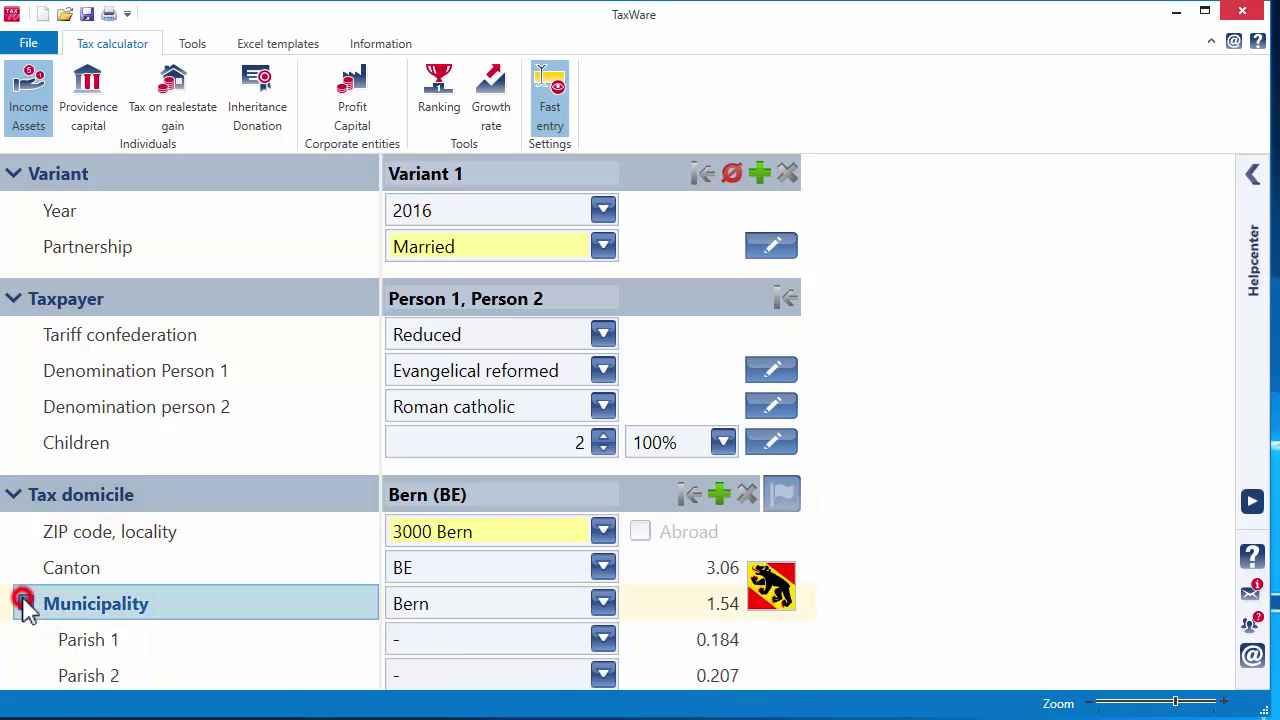
click(26, 604)
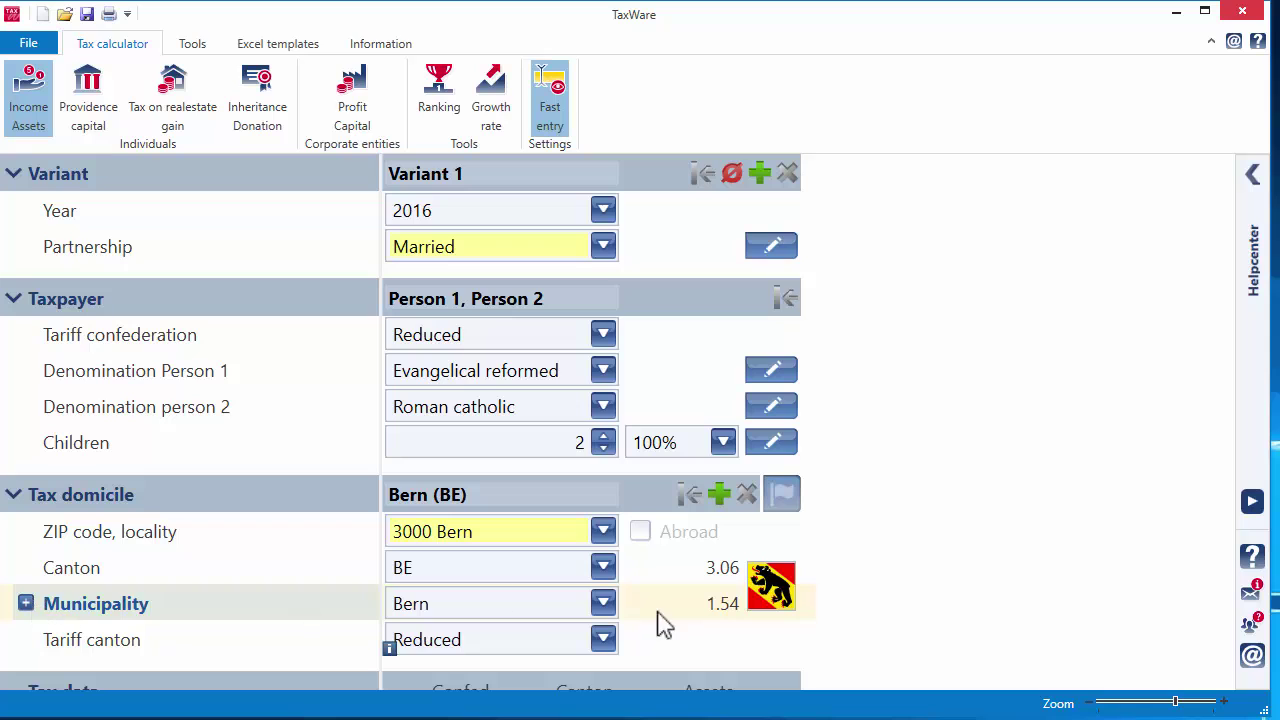
Resize the application window and adjust the zoom level of the display.
mouse_move(1262, 706)
mouse_down()
mouse_move(1098, 606)
mouse_move(1192, 632)
mouse_move(1278, 690)
mouse_up()
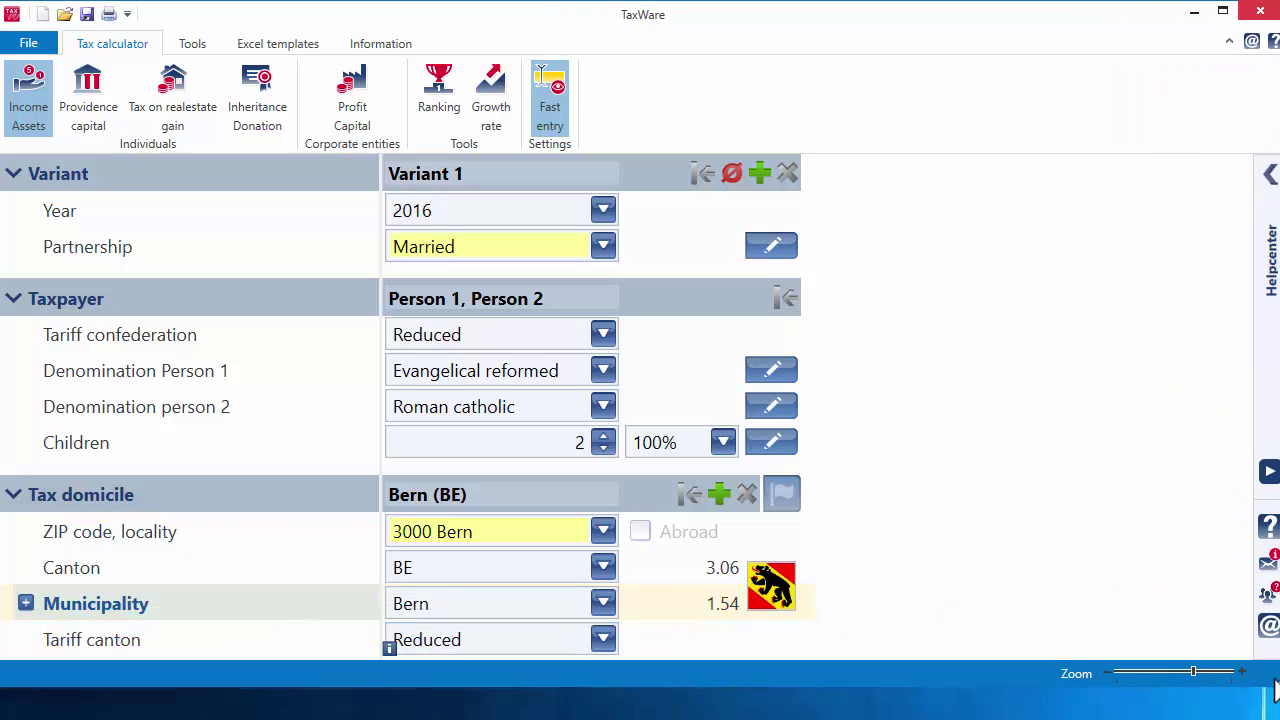
mouse_move(1198, 680)
mouse_down()
mouse_move(1212, 680)
mouse_move(1157, 683)
mouse_move(1200, 681)
mouse_up()
Open the Knowledge-Box ebooks from the information resources.
click(389, 50)
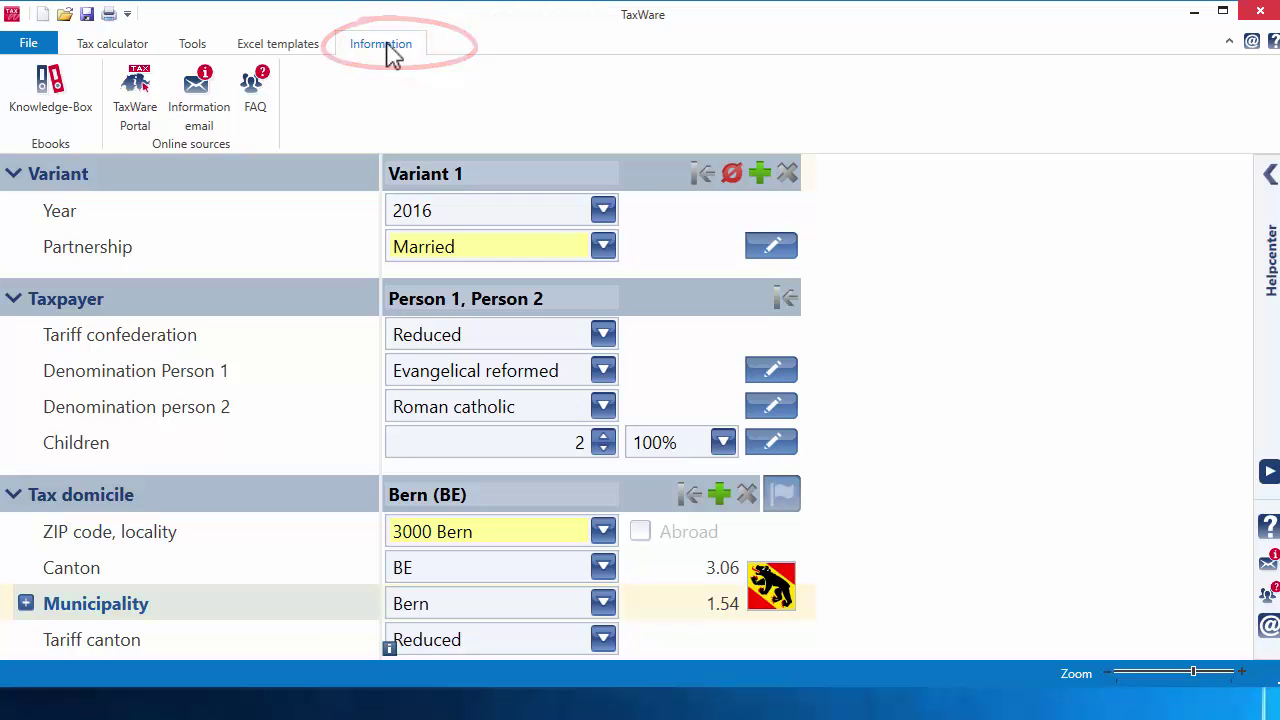
click(62, 90)
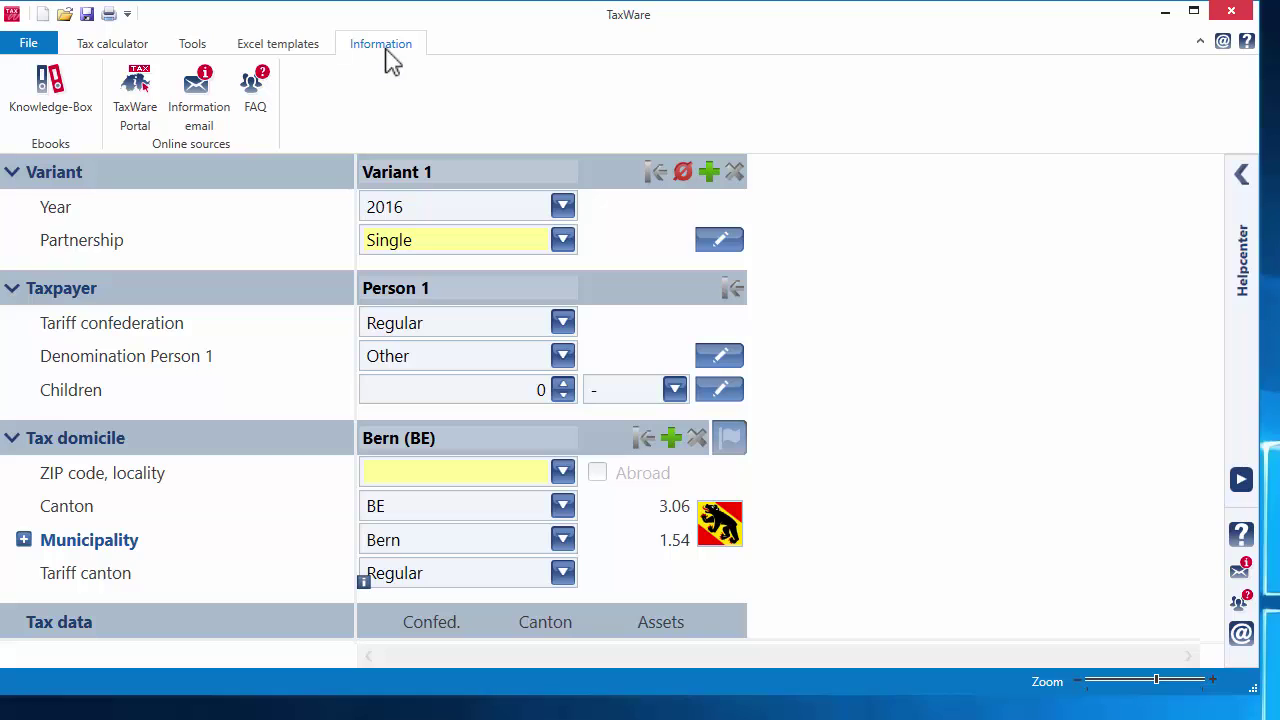
Expand the Helpcenter and open the Feedback form.
click(1237, 173)
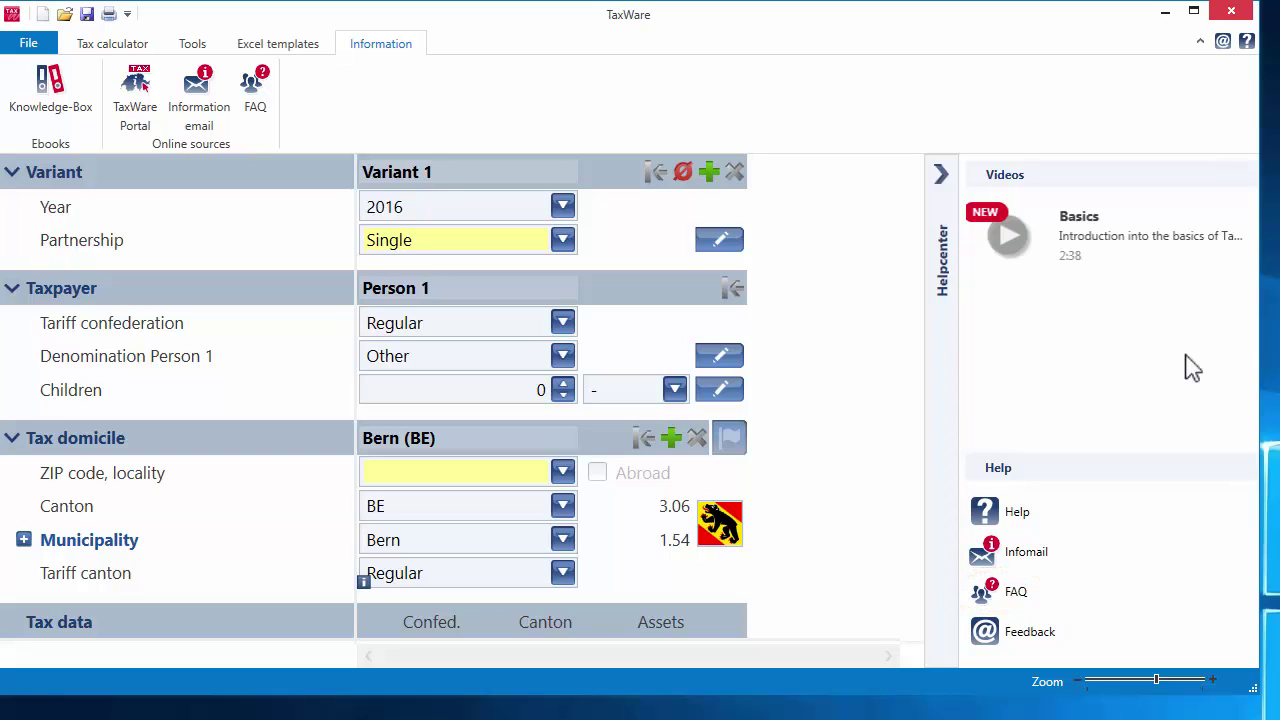
click(1084, 624)
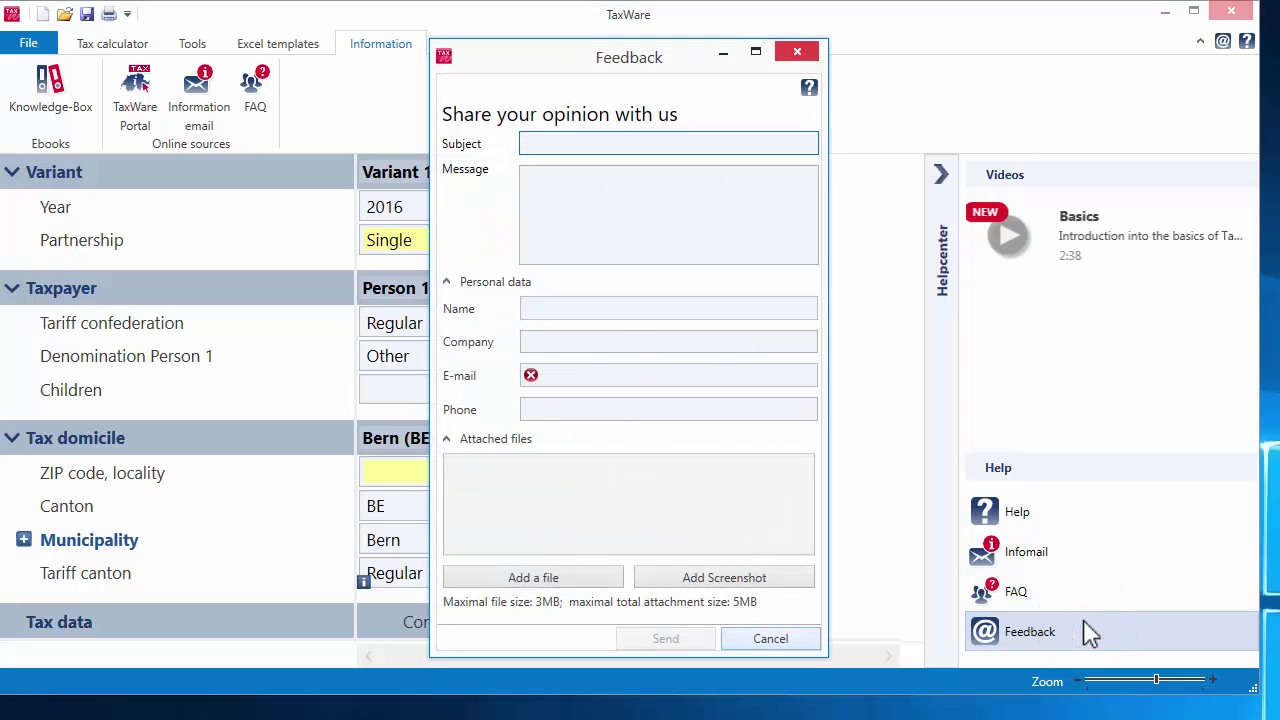